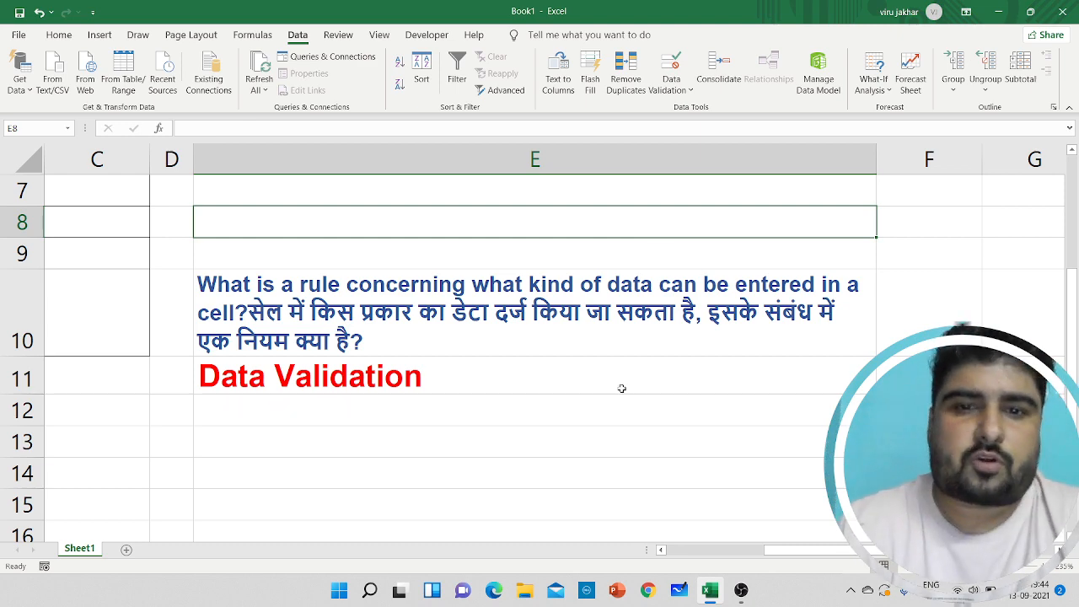
Read the question about cell entry rules in E10 and its Data Validation answer in E11
left_click(391, 328)
scroll(392, 329, "down", 1)
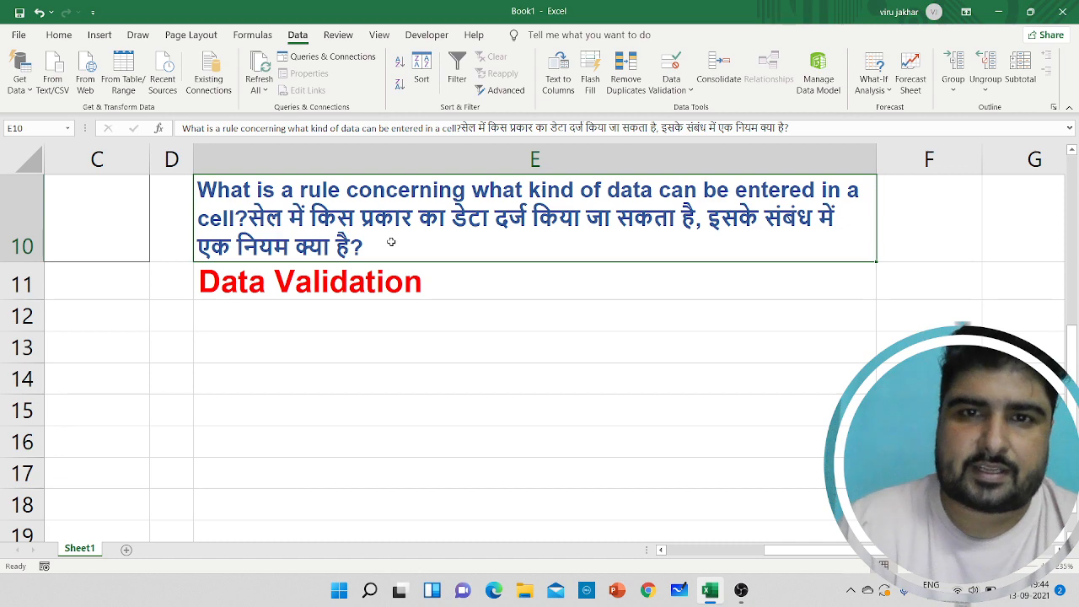
scroll(390, 241, "up", 1)
scroll(390, 242, "down", 1)
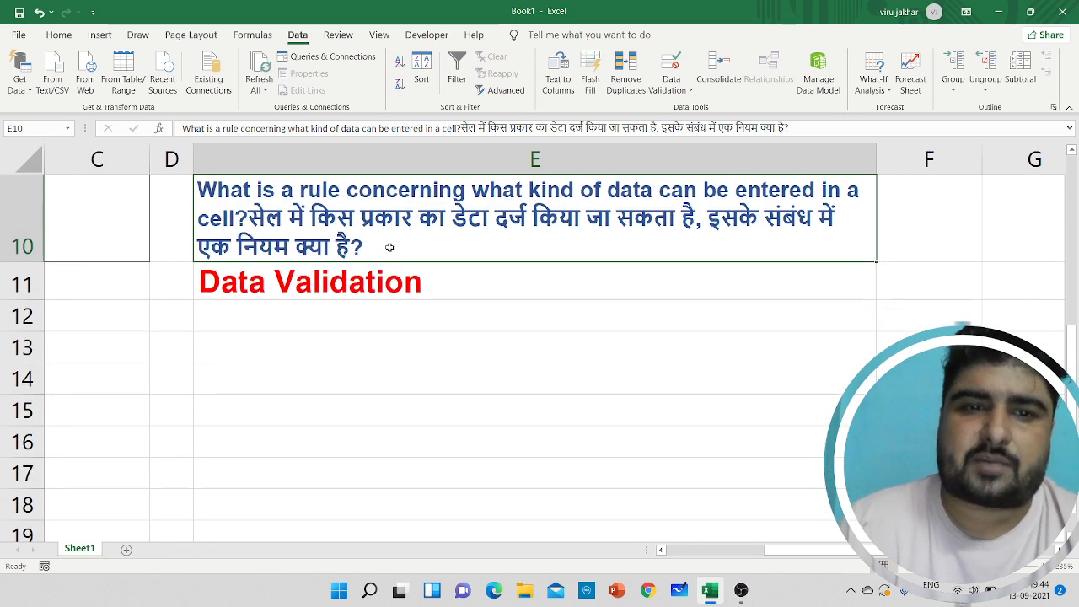
left_click(288, 283)
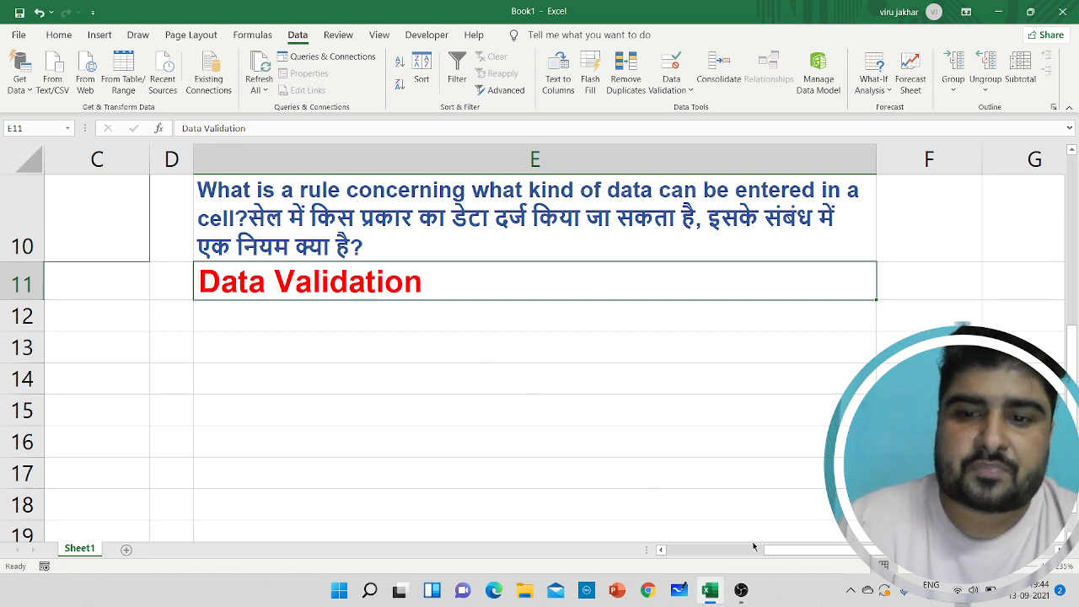
Examine the empty table's Name, Roll no. and Date columns and their entry rows
left_click_drag(755, 546, 742, 547)
scroll(298, 338, "up", 3)
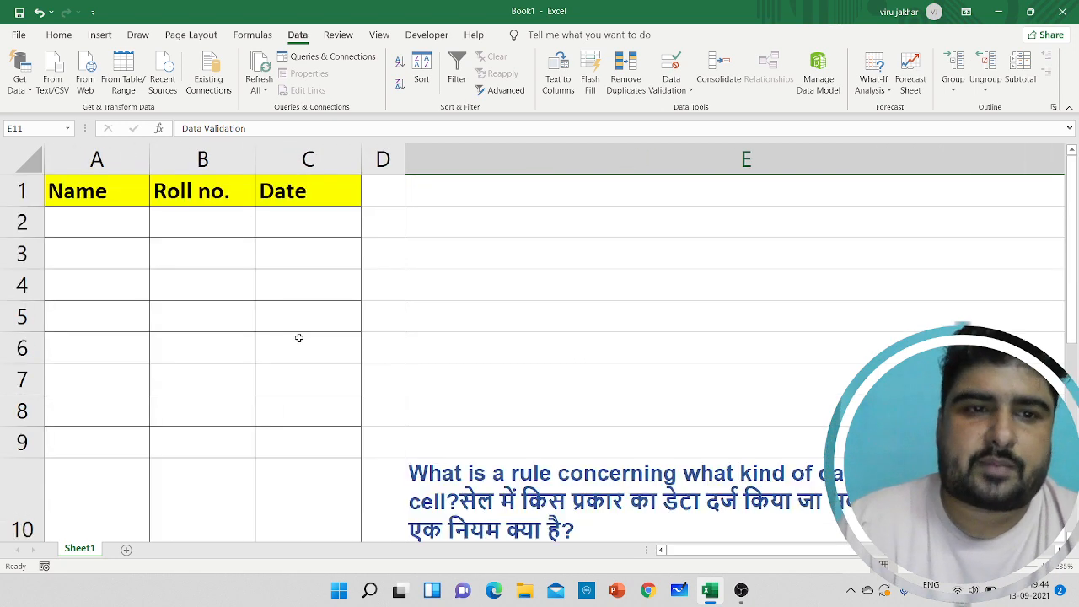
scroll(297, 336, "down", 1, "ctrl")
left_click(246, 263)
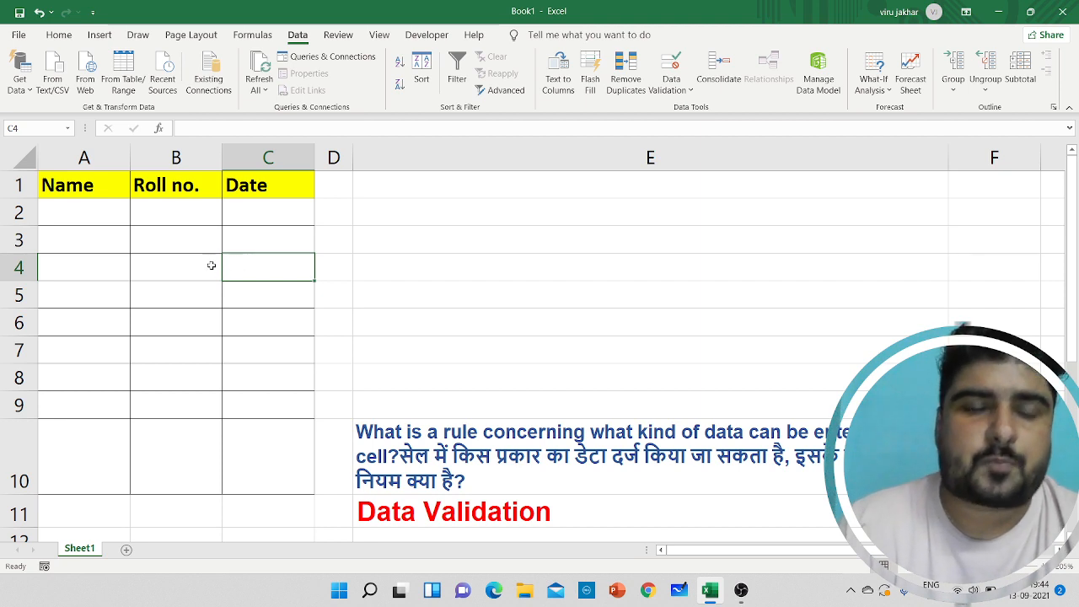
left_click(99, 238)
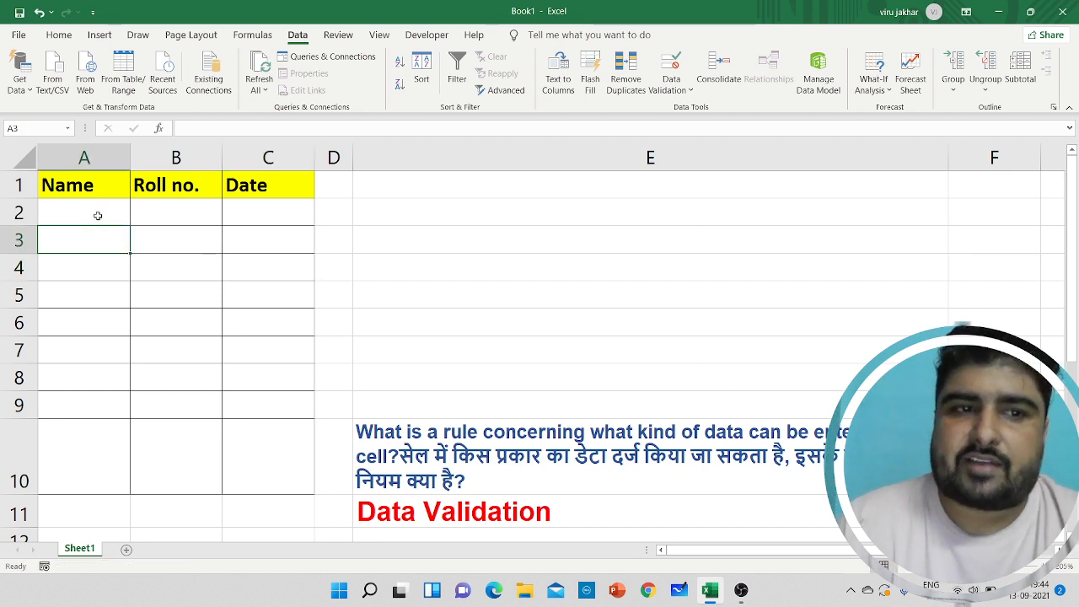
left_click(98, 215)
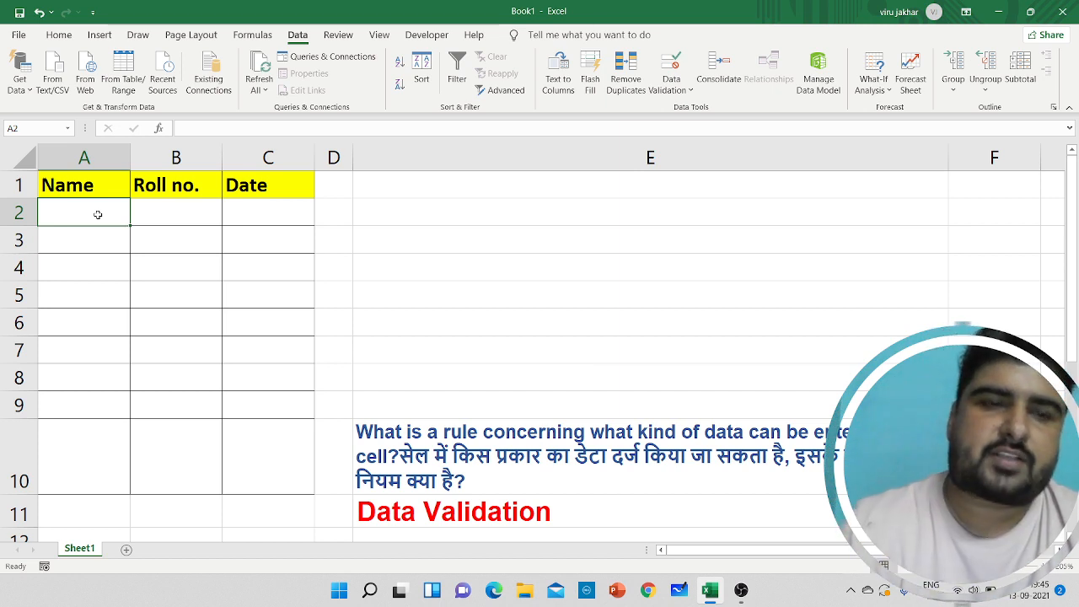
left_click(103, 156)
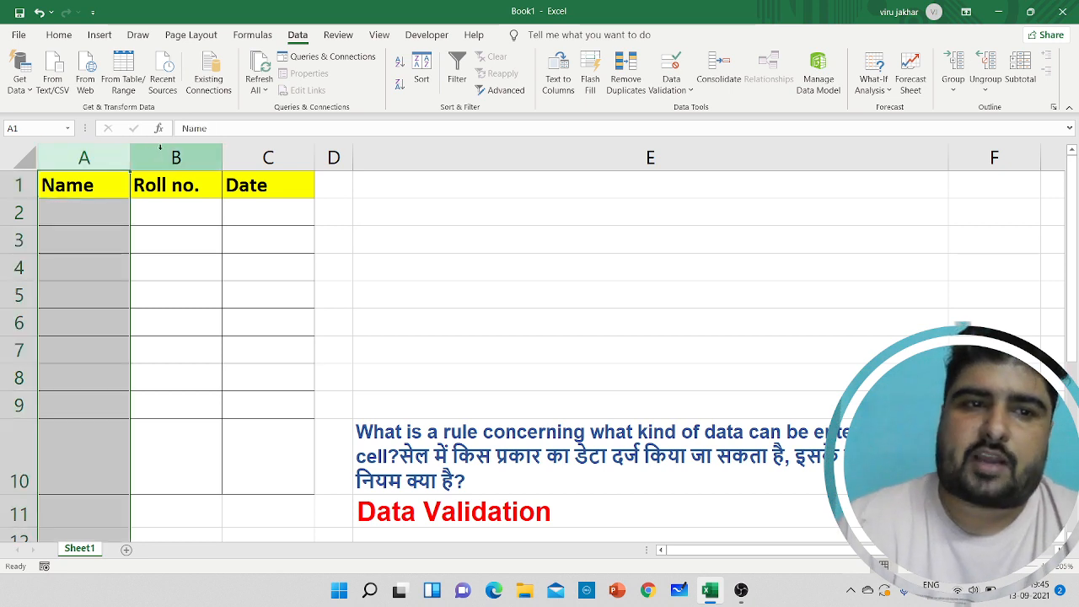
left_click(175, 156)
left_click(268, 157)
left_click(379, 157)
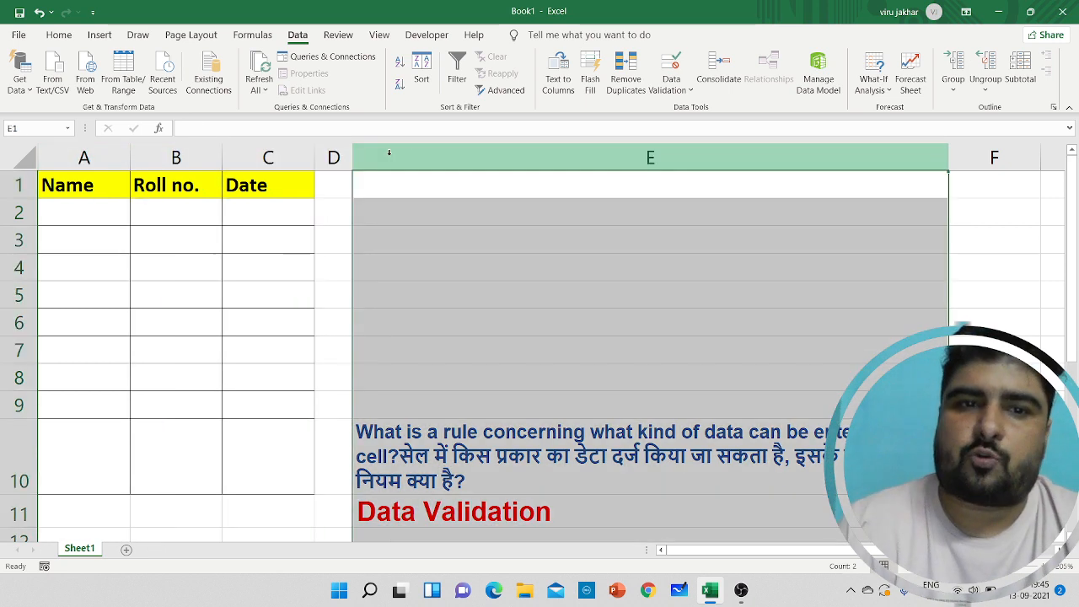
left_click(137, 226)
left_click(19, 212)
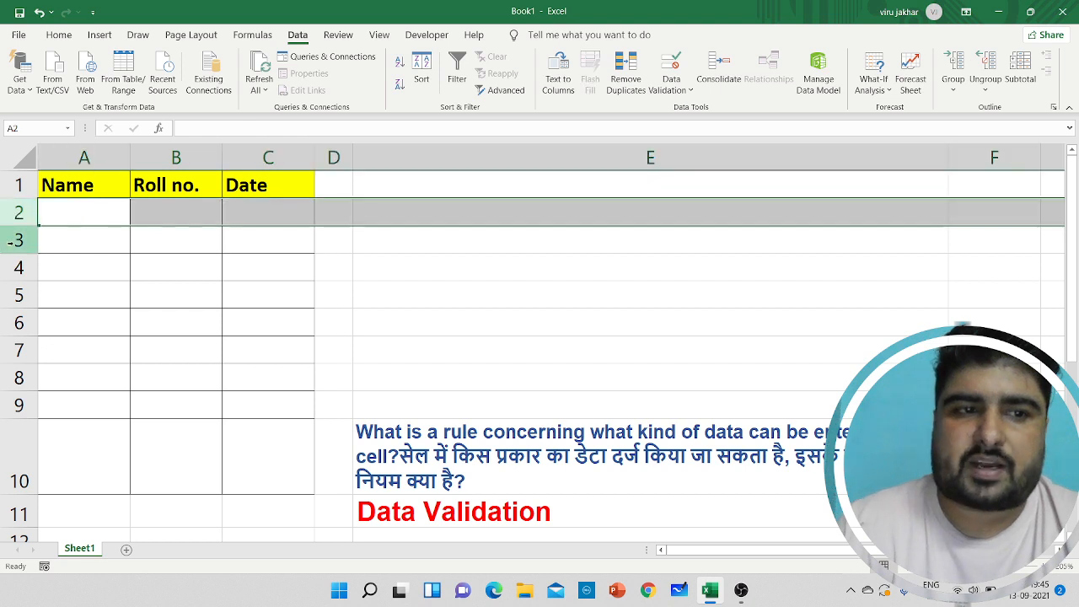
left_click(18, 240)
left_click(18, 295)
left_click(12, 322)
left_click(119, 259)
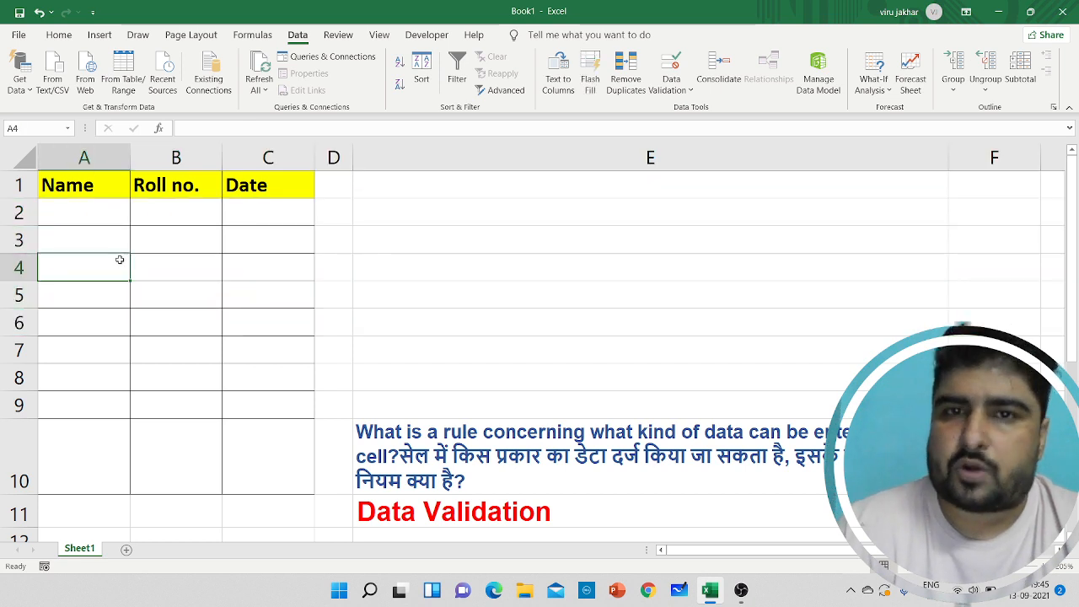
left_click(99, 206)
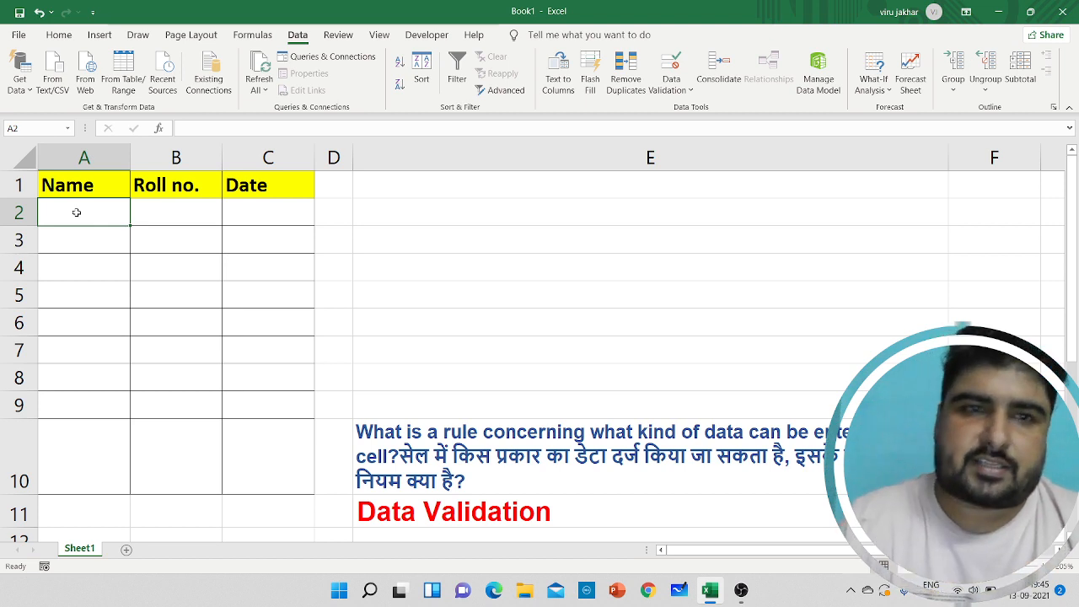
left_click(88, 186)
left_click_drag(88, 202, 67, 422)
left_click(88, 267)
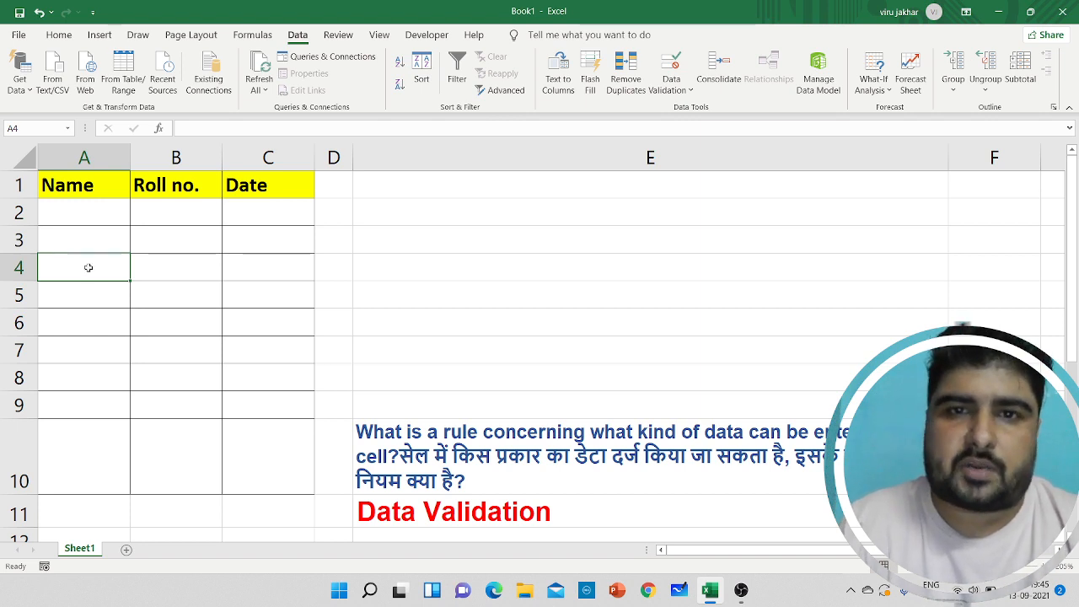
left_click_drag(173, 184, 172, 402)
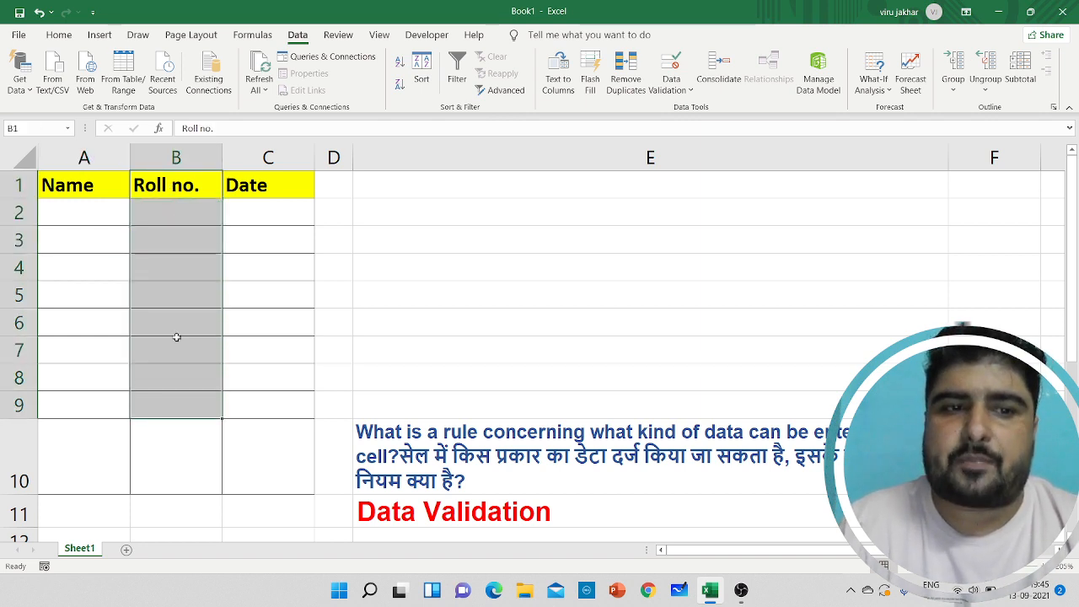
left_click(187, 300)
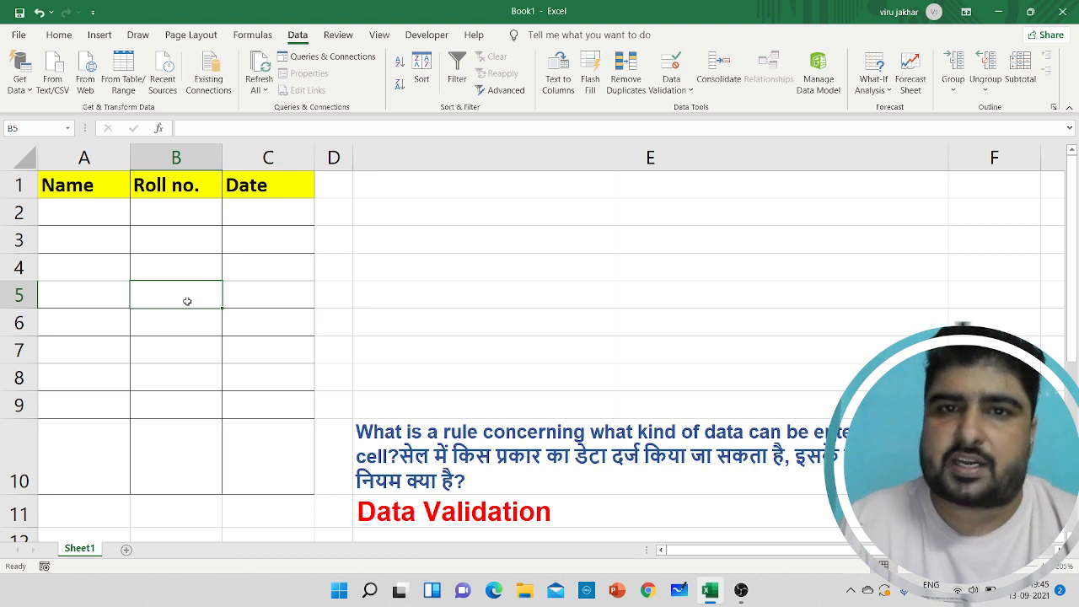
left_click(275, 177)
left_click(270, 215)
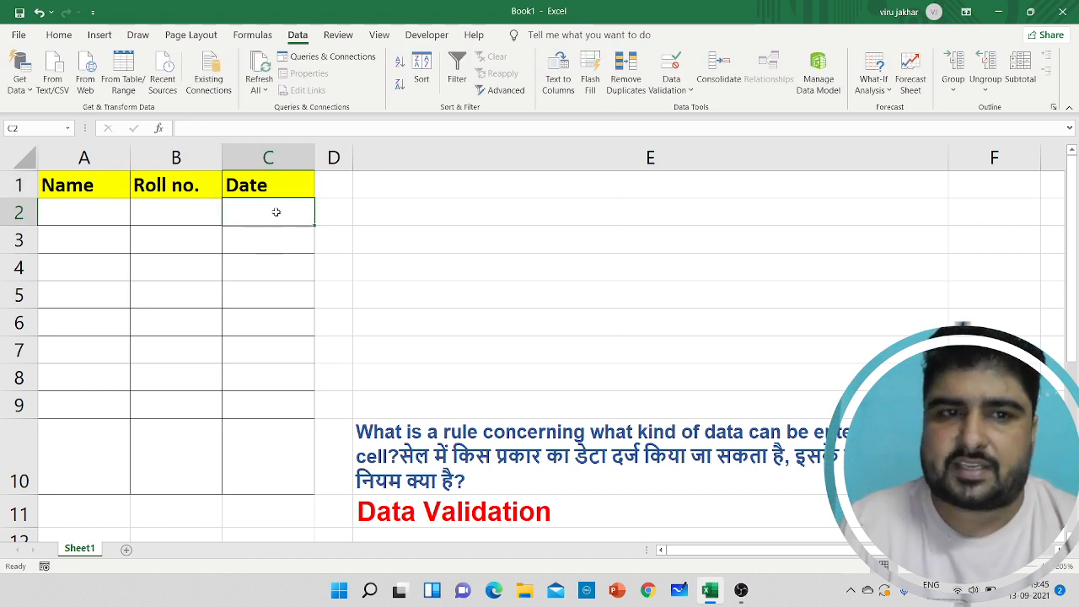
Open the data validation settings for the Name cells A2:A10 and allow Text length as the criterion
left_click(75, 208)
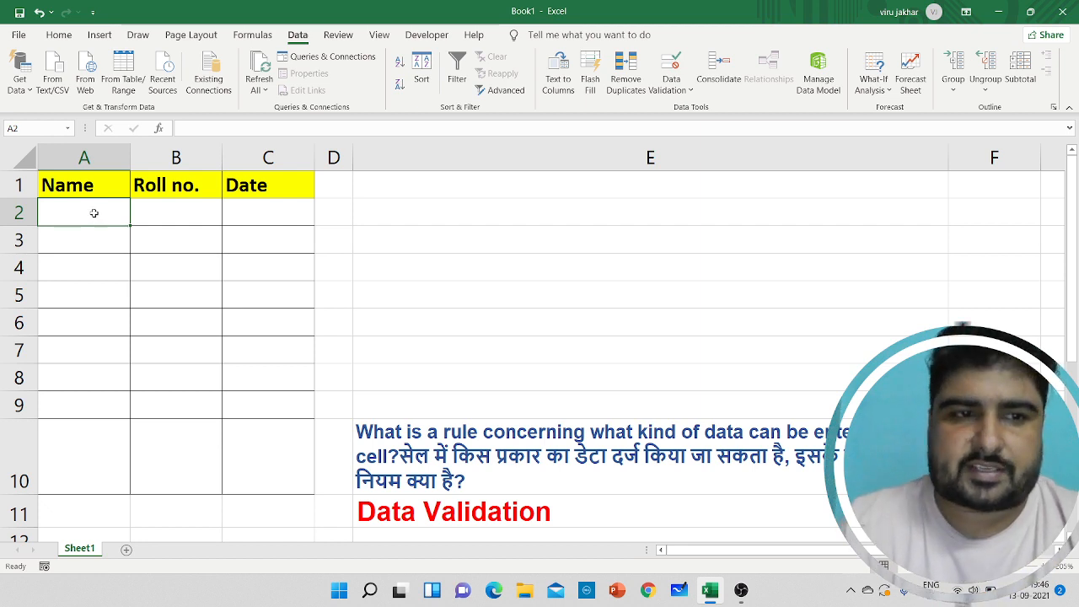
left_click_drag(92, 212, 92, 461)
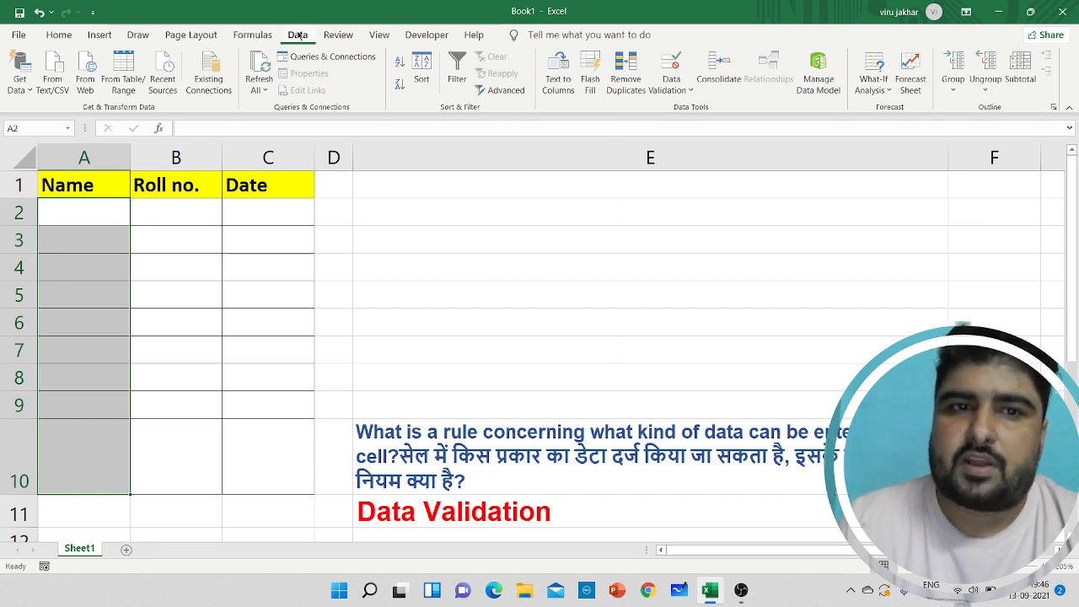
left_click(678, 93)
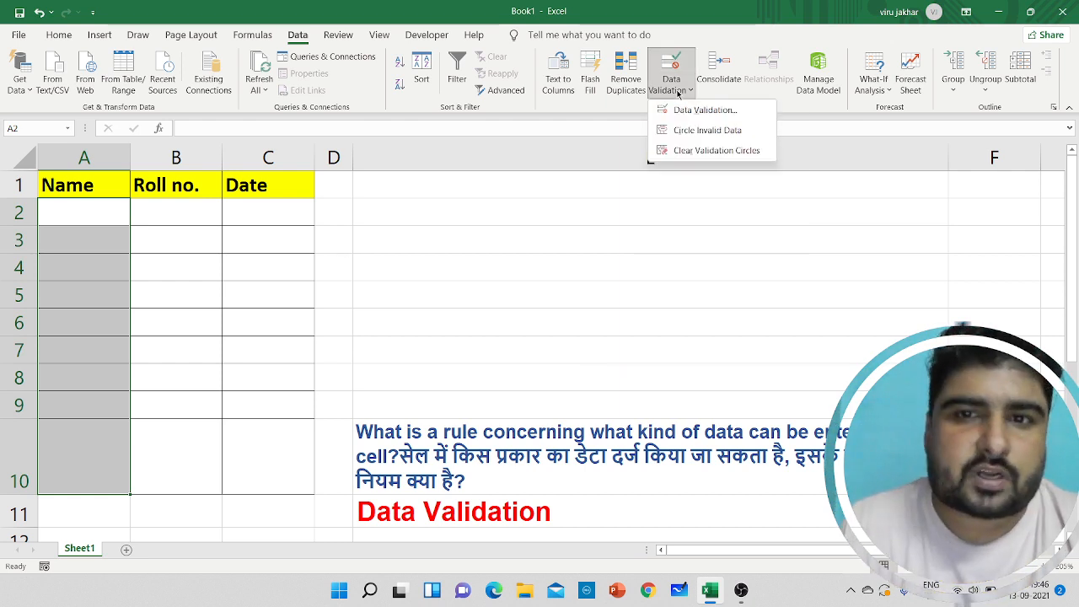
left_click(696, 110)
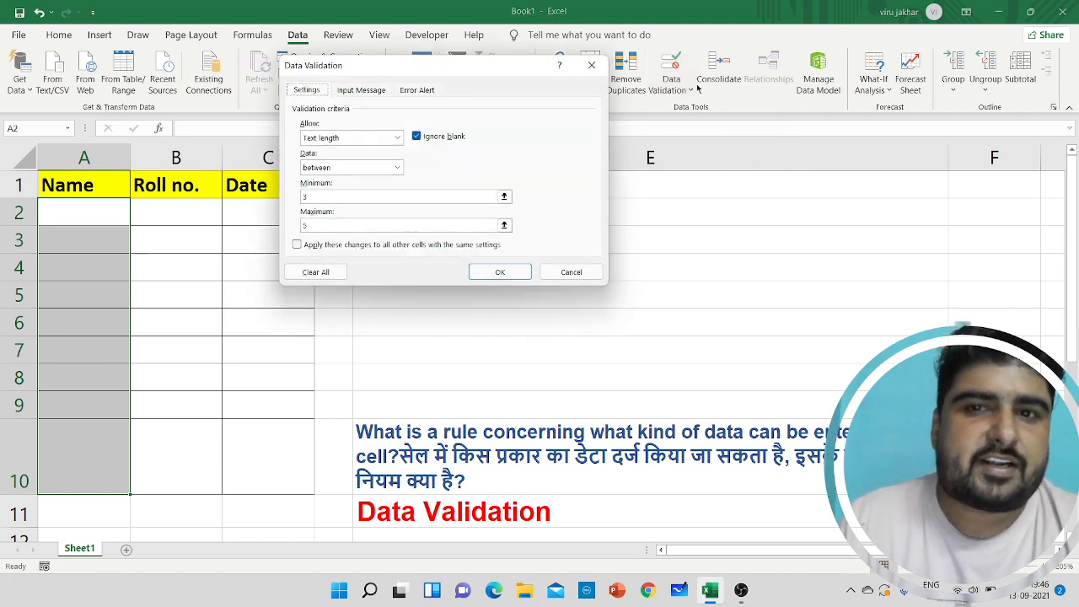
left_click_drag(439, 73, 363, 158)
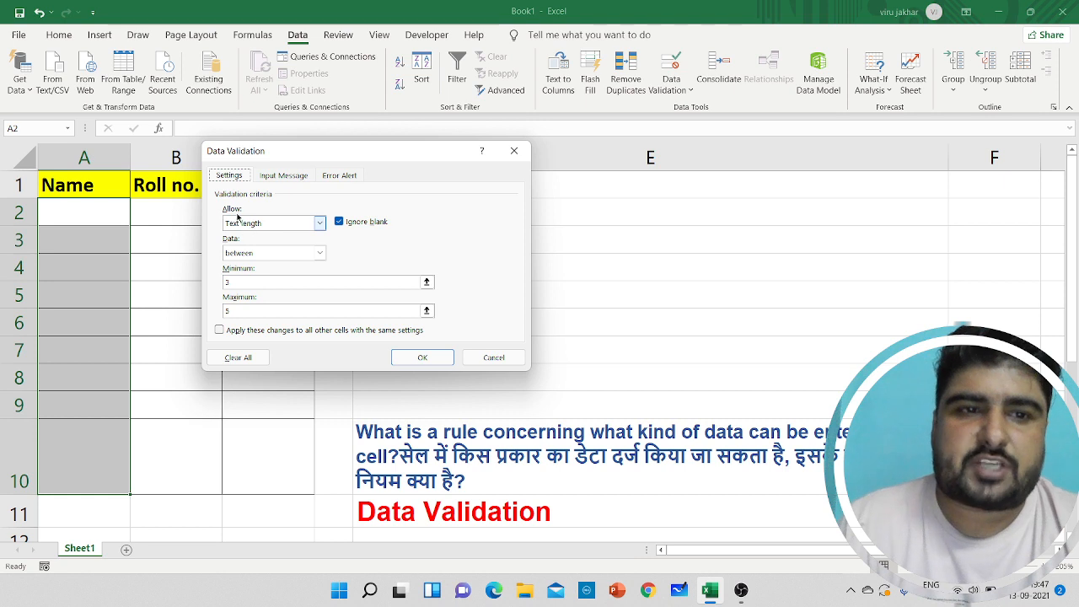
left_click(264, 224)
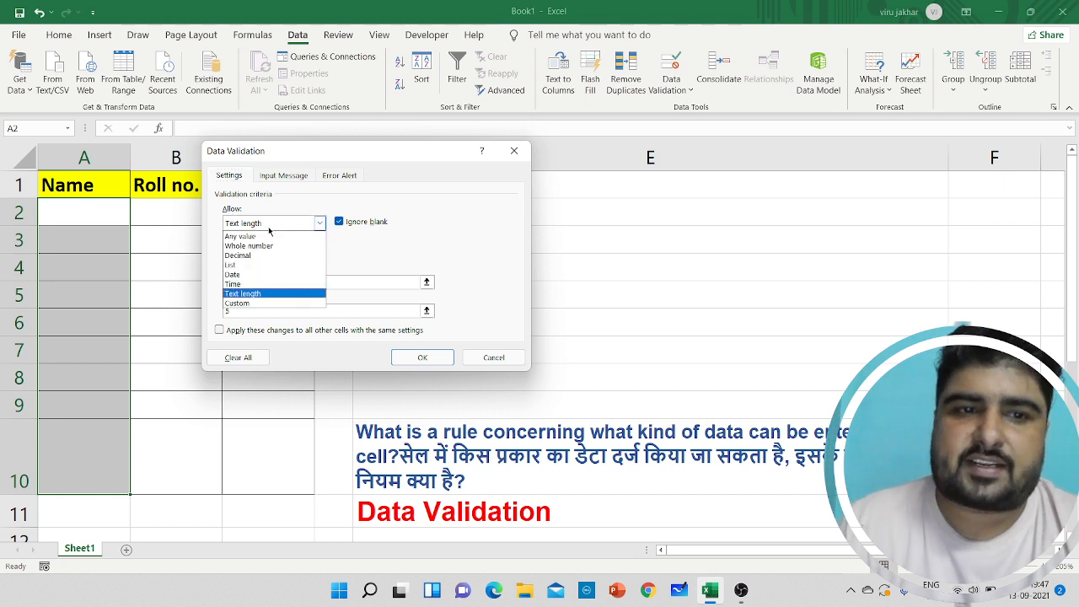
left_click(260, 295)
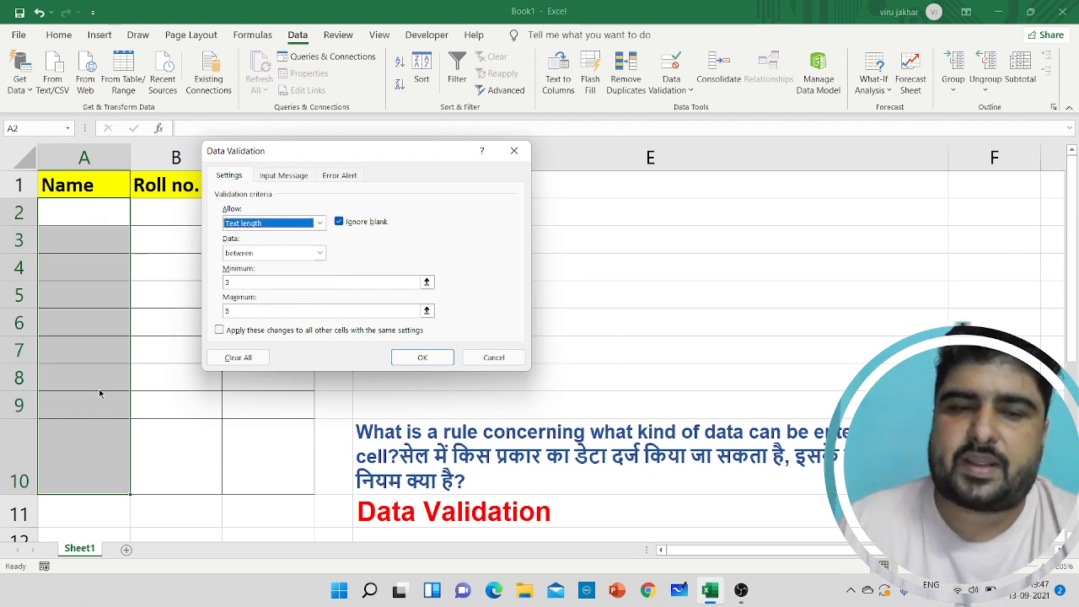
Set the minimum text length to 2, keep the maximum at 5, and apply the rule to the Name cells
double_click(239, 283)
left_click(239, 283)
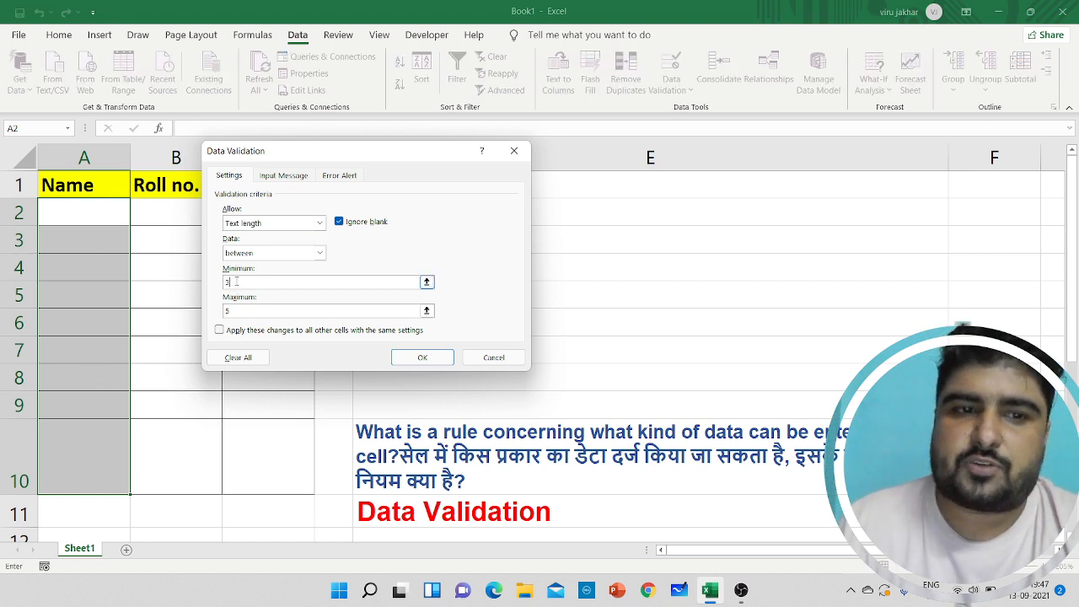
key("BackSpace")
type("2")
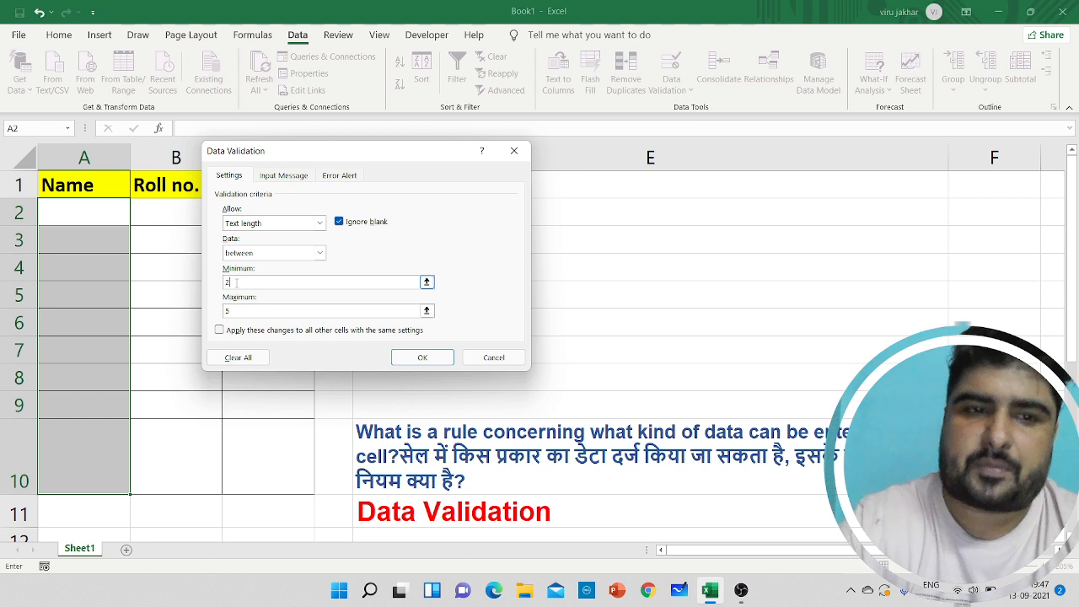
left_click(242, 311)
left_click_drag(243, 312, 224, 309)
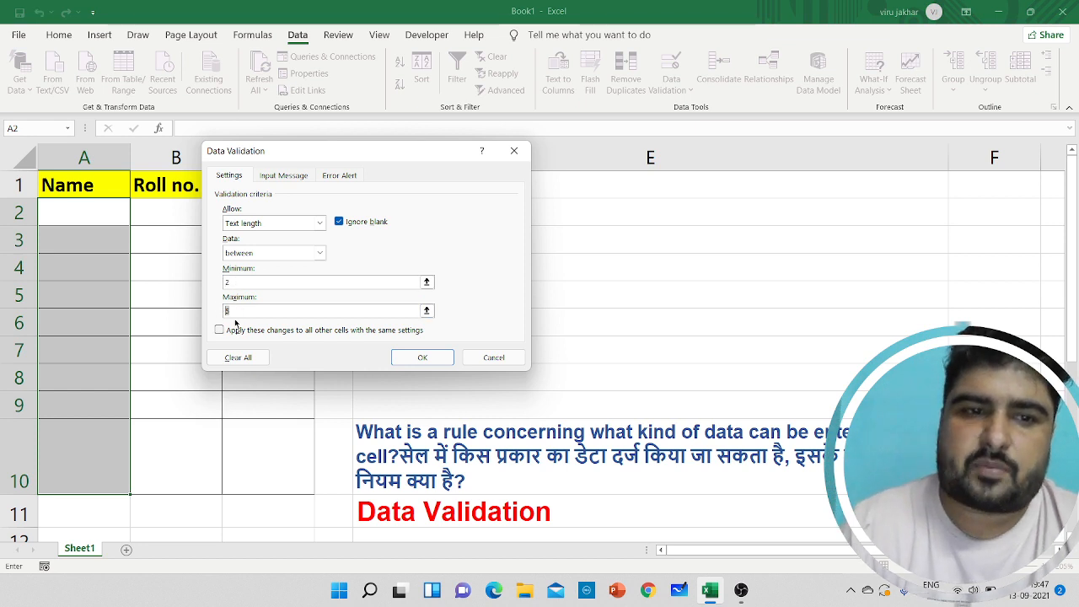
left_click(243, 310)
left_click(436, 361)
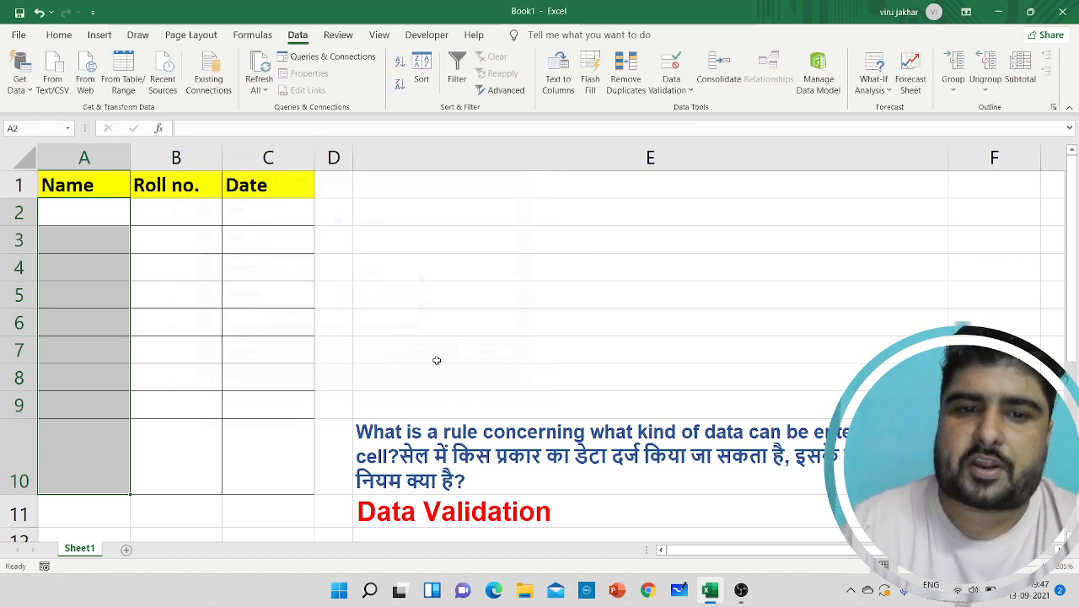
Enter a three-letter first name in A2 and a five-letter first name in A3
left_click(86, 213)
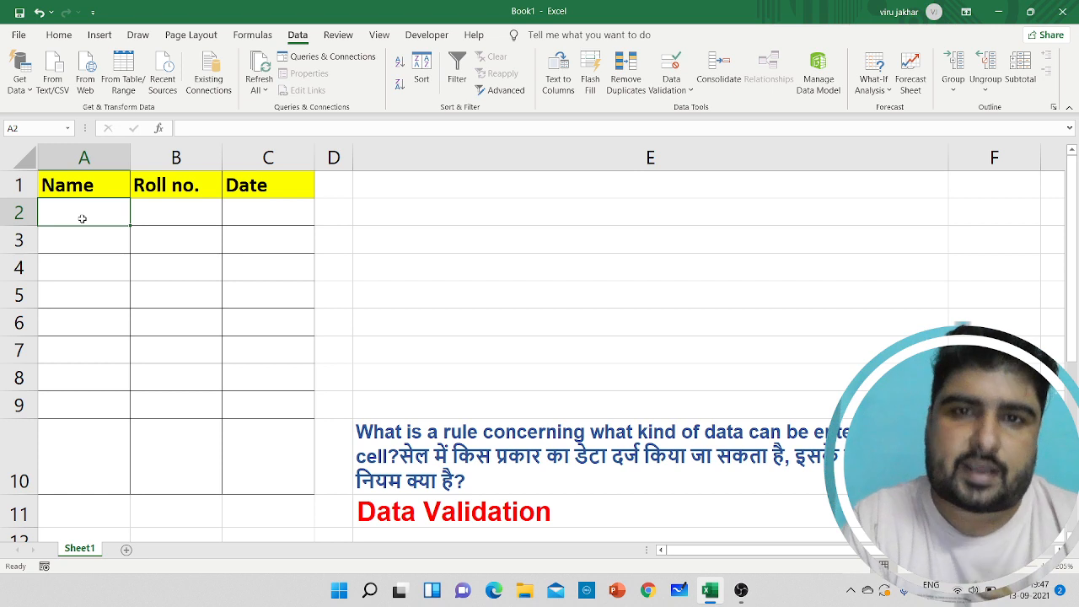
type("R")
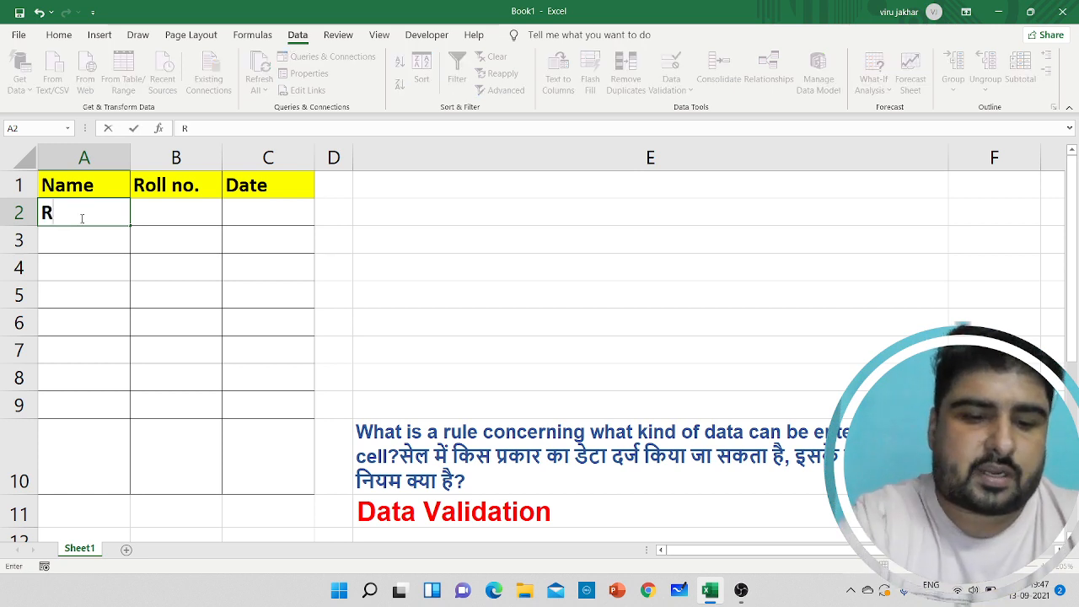
type("am")
key("Return")
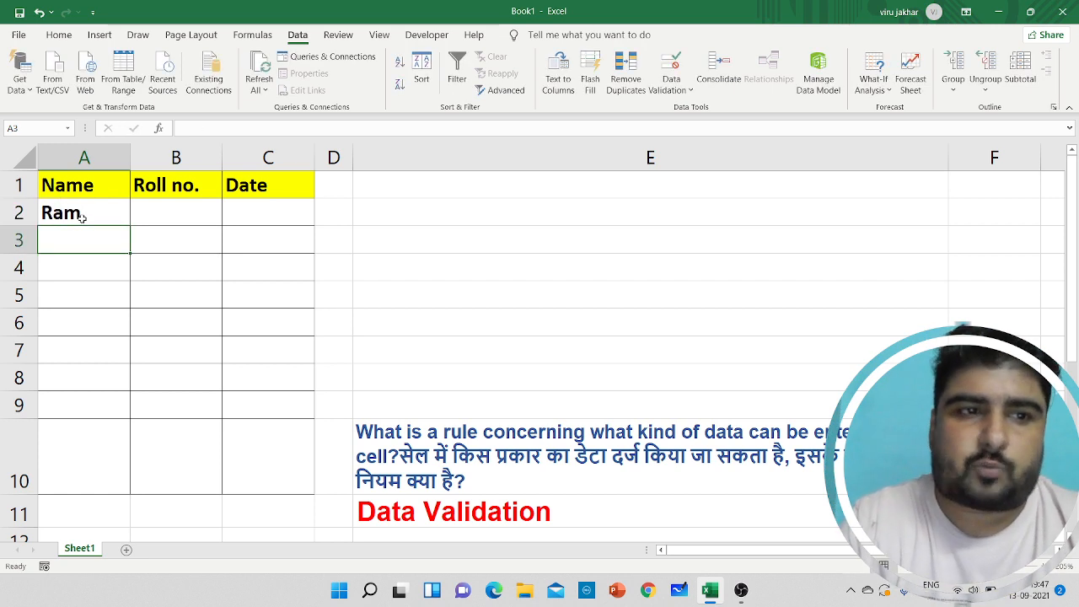
type("Sy")
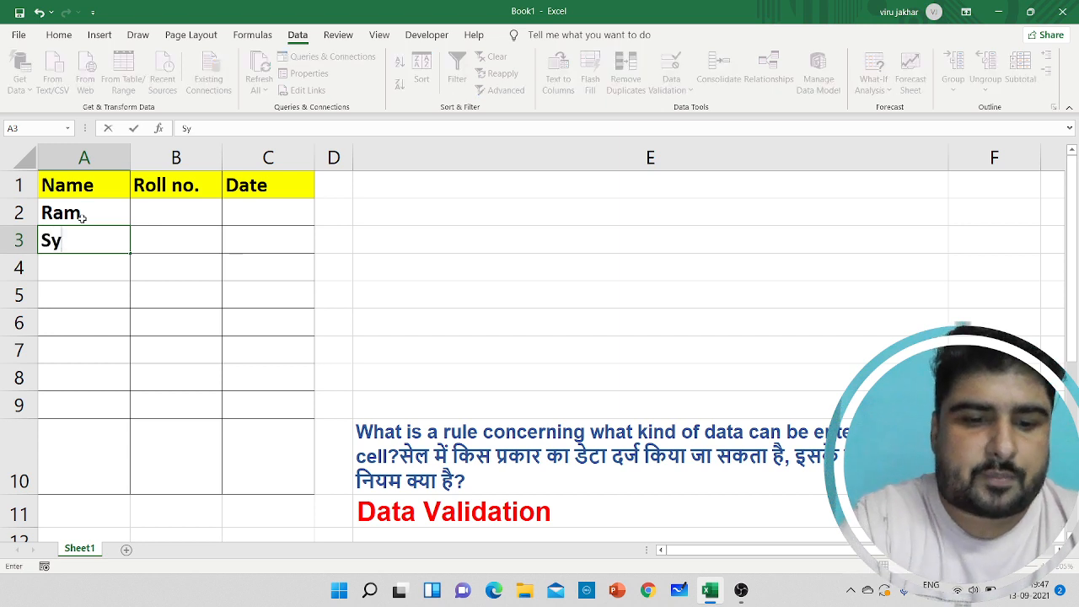
key("BackSpace")
type("hyam")
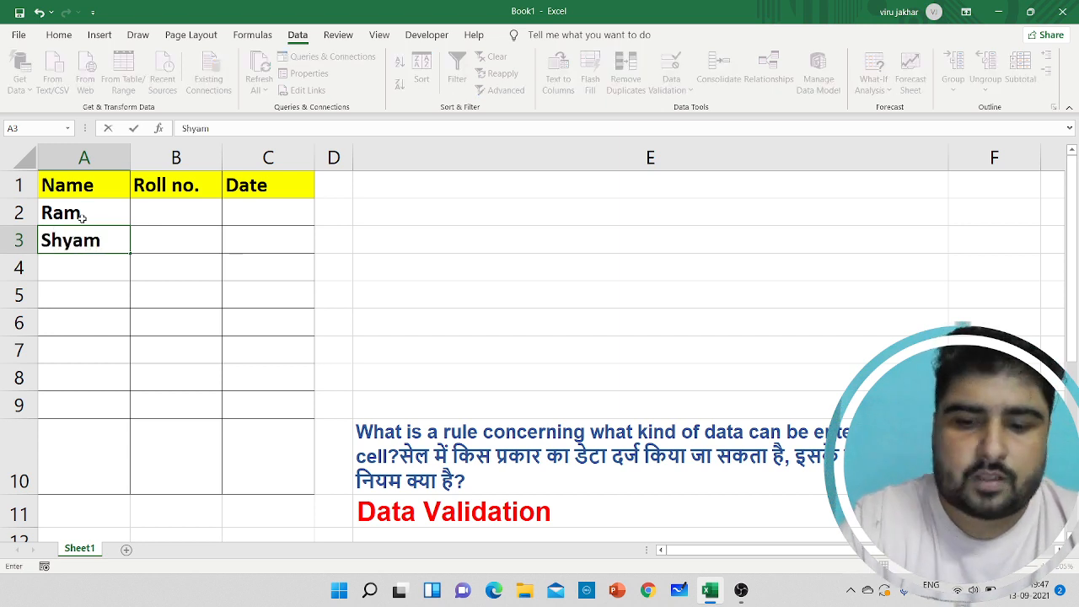
key("Return")
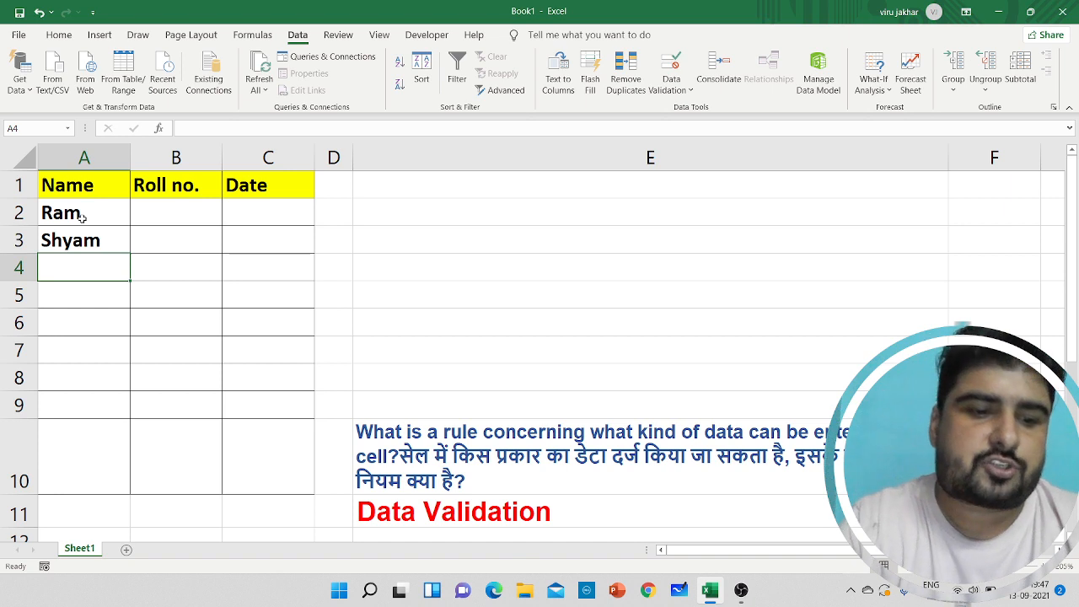
Try to enter a seven-letter first name in A4 to test the text length rule, and cancel the entry
type("Sheetal")
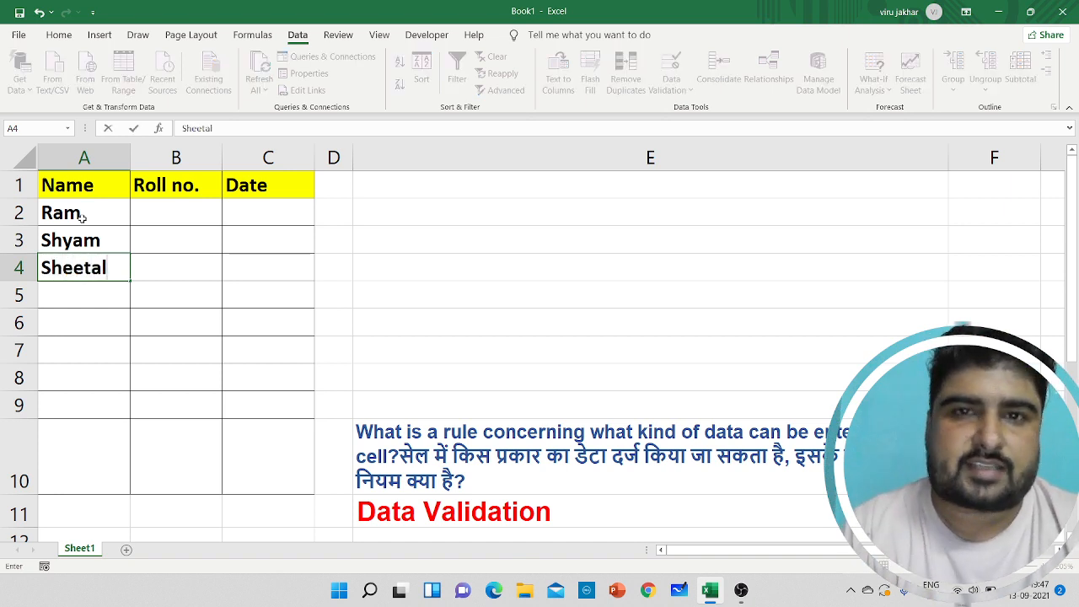
key("Return")
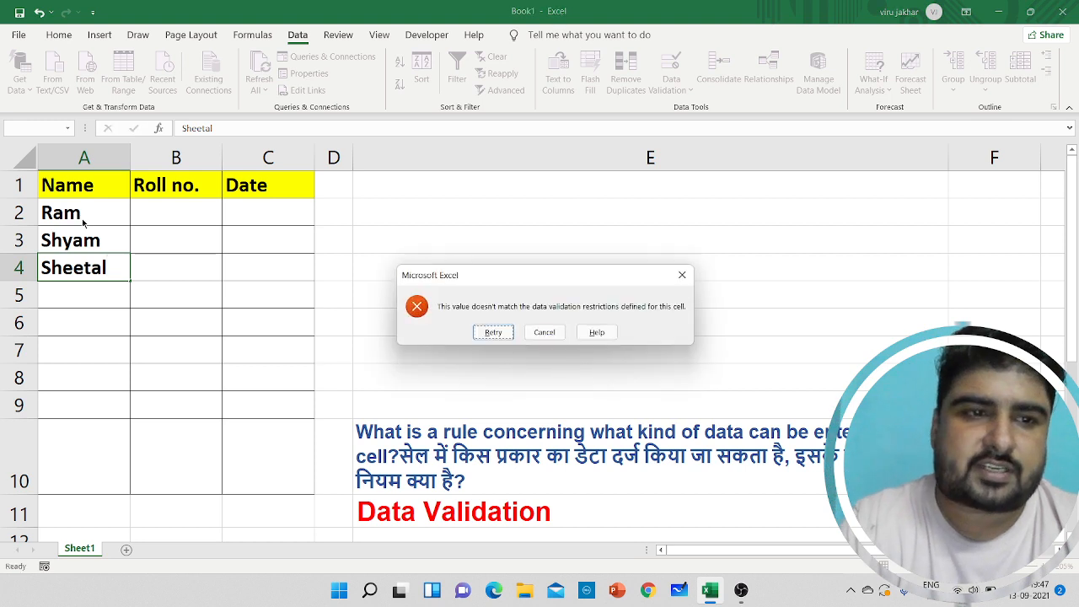
left_click_drag(495, 273, 145, 150)
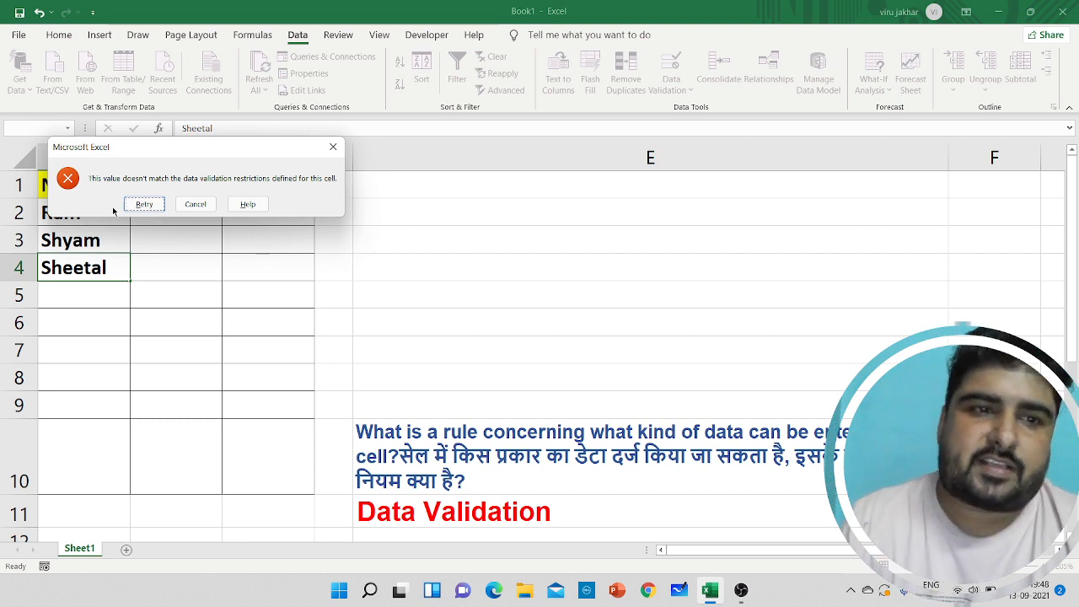
left_click(194, 203)
Fill A4, A5 and A6 with a three-letter, a two-letter and a five-letter first name
left_click(90, 267)
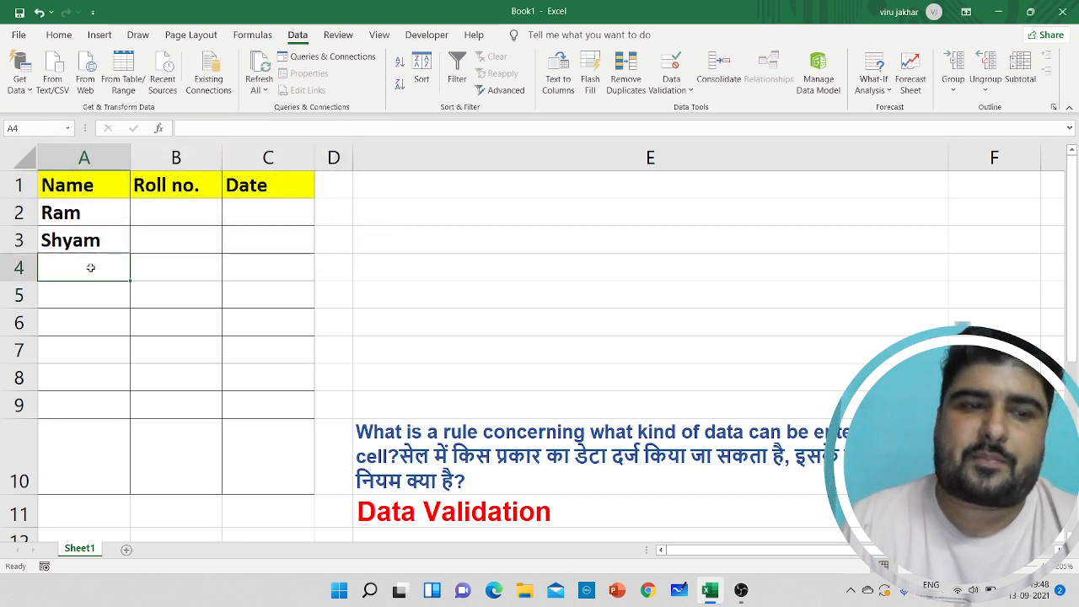
type("Ram")
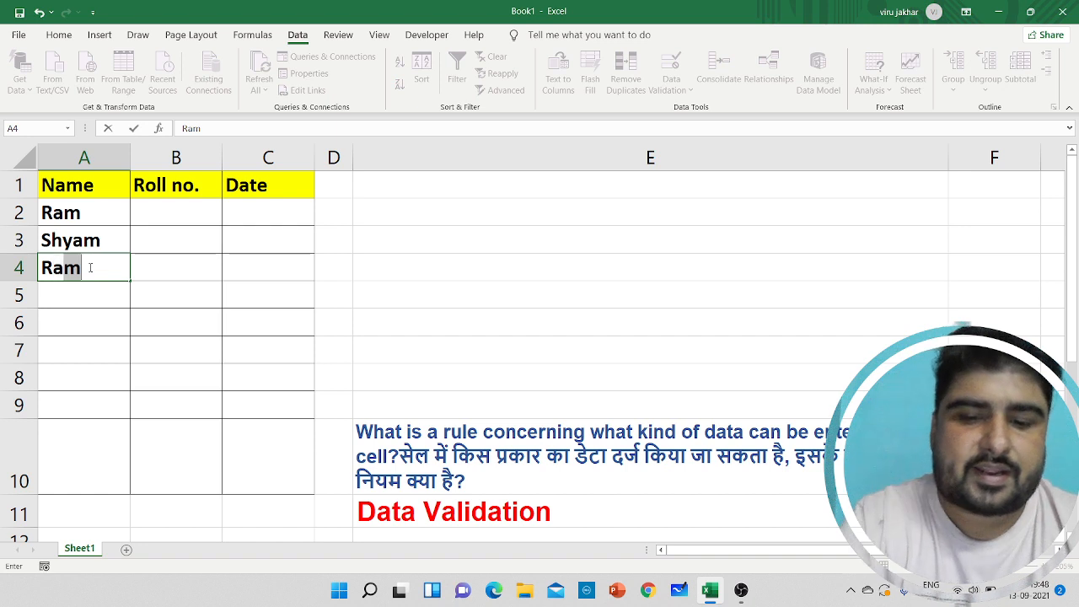
key("Return")
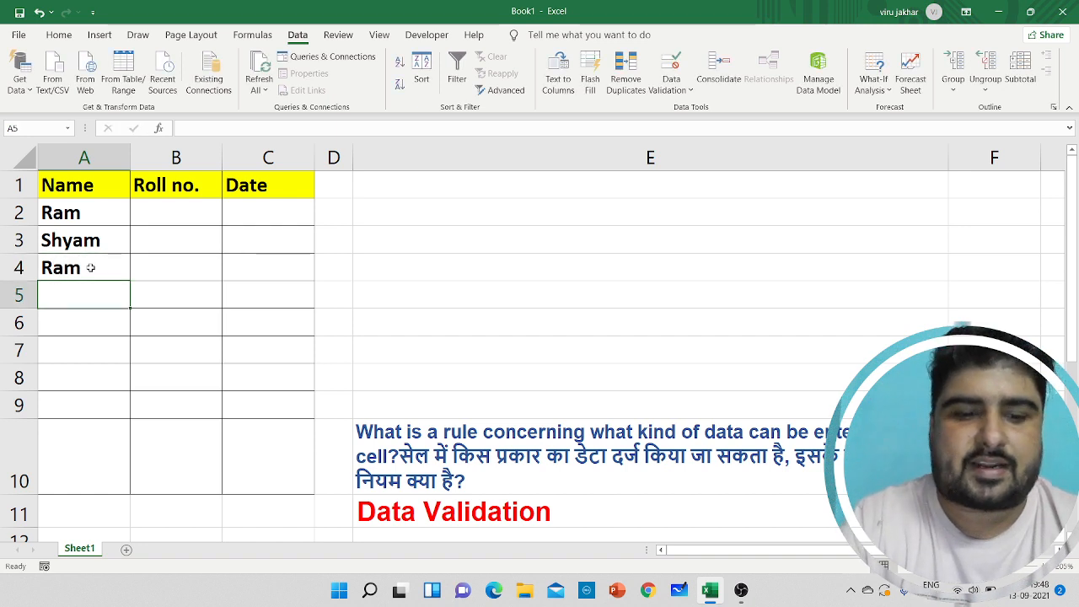
type("Ta")
key("Return")
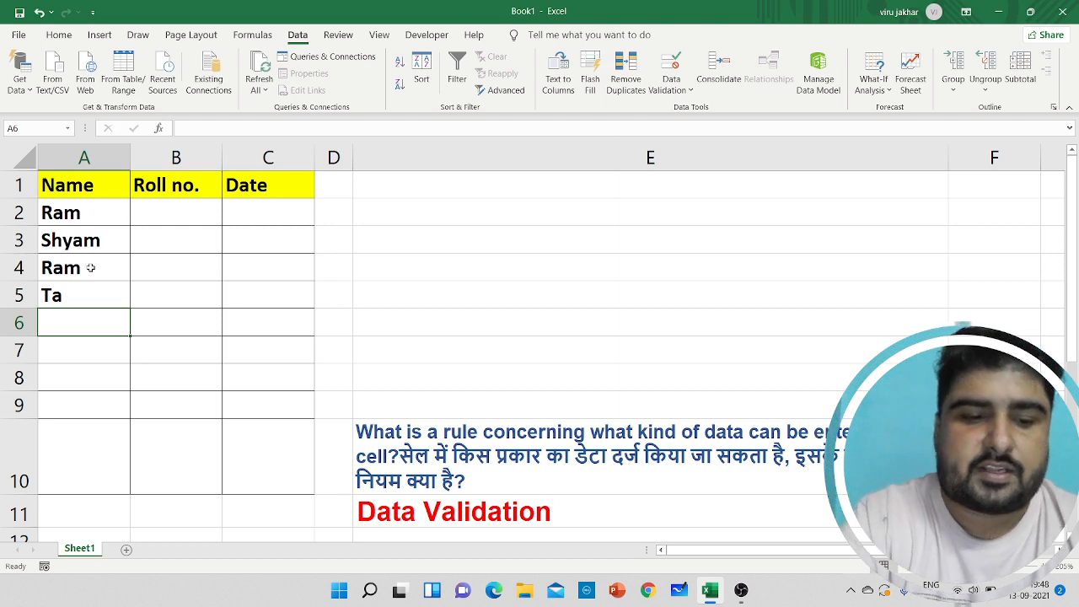
type("Shyam")
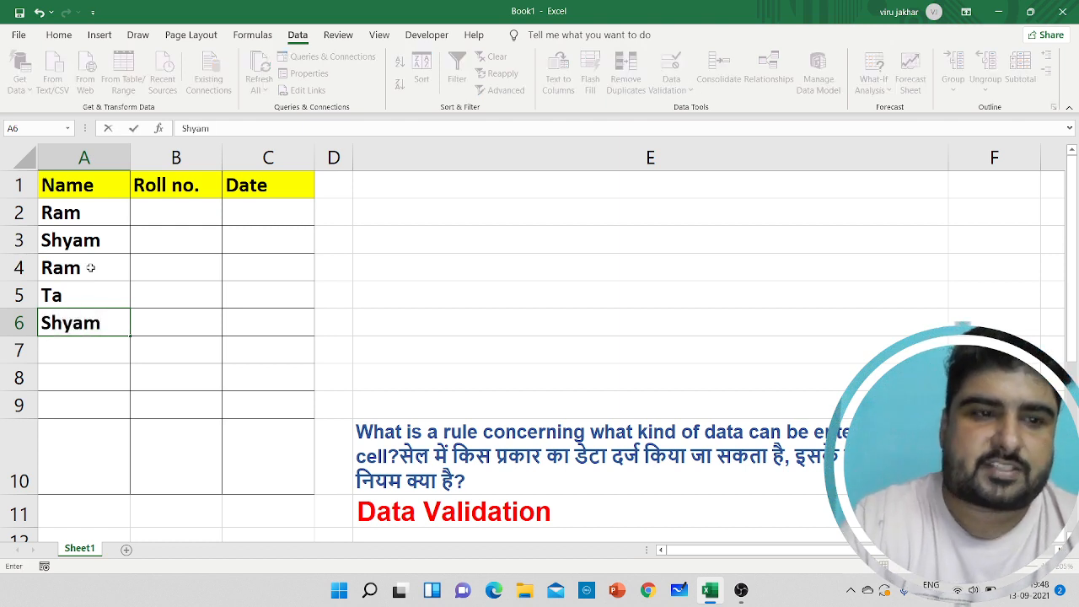
key("Return")
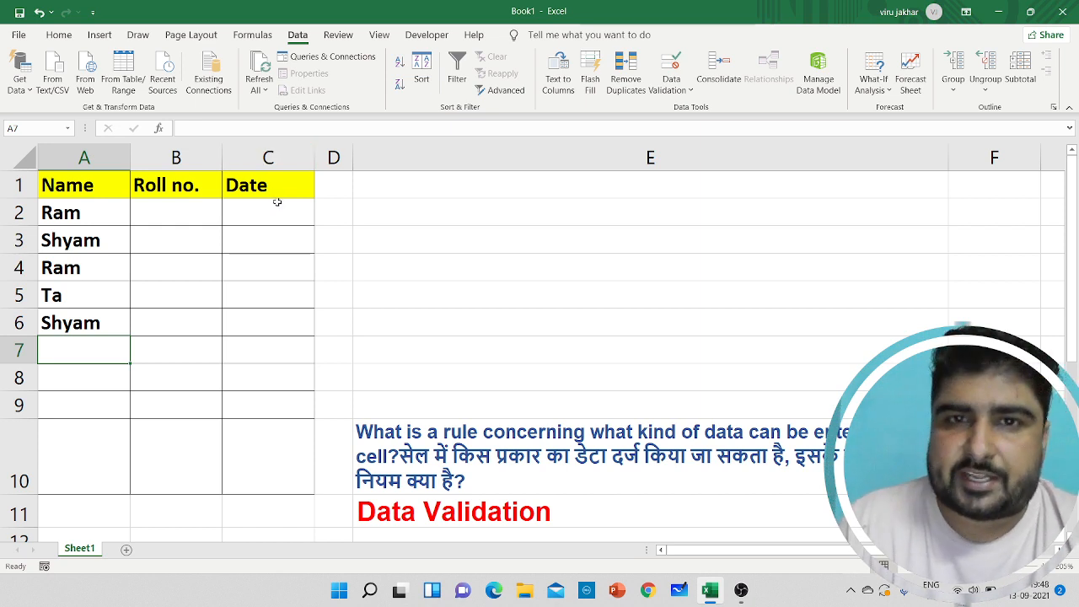
Open the data validation settings for the Roll no. cells B2:B6 and allow Whole number as the criterion
left_click_drag(165, 217, 174, 320)
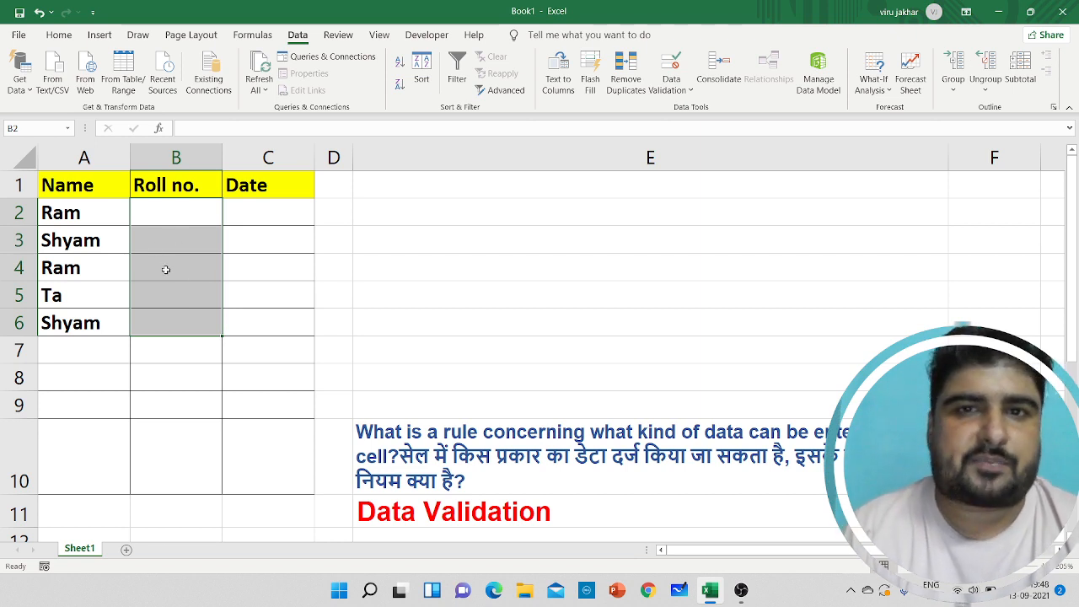
left_click(671, 90)
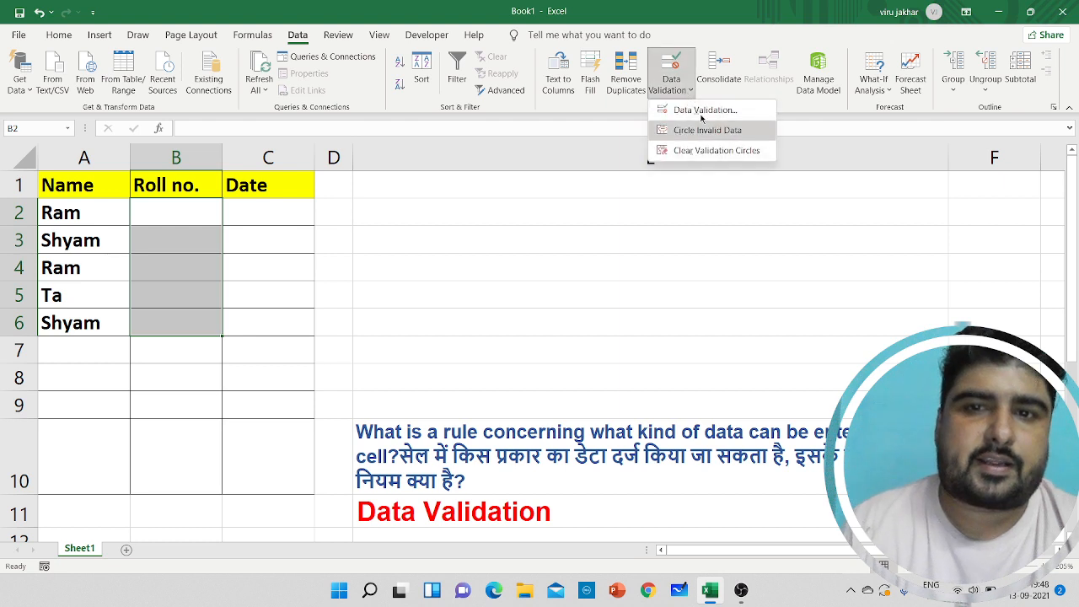
left_click(706, 112)
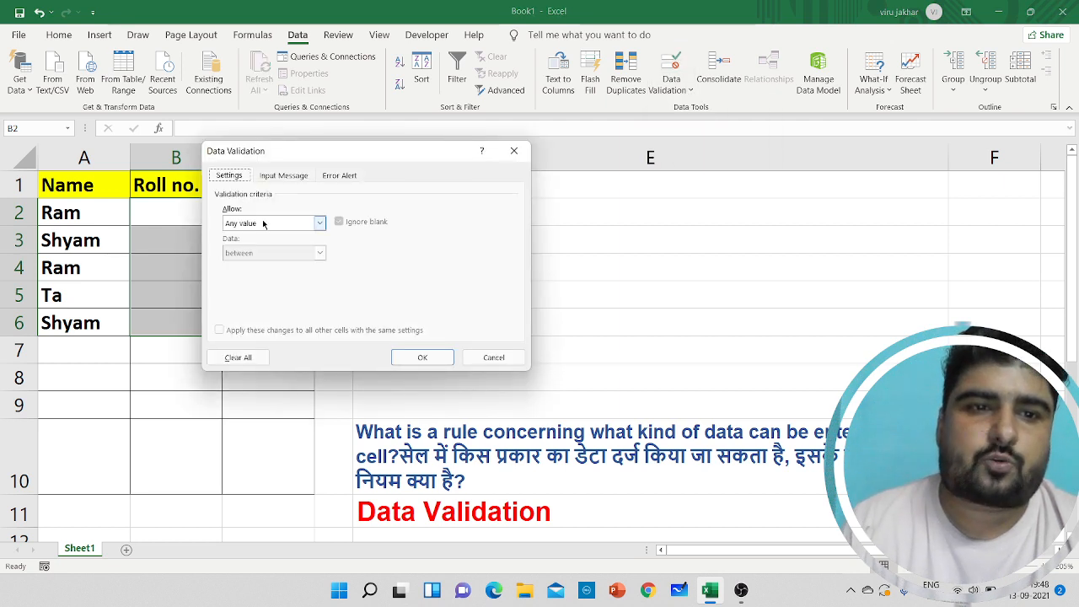
left_click(265, 224)
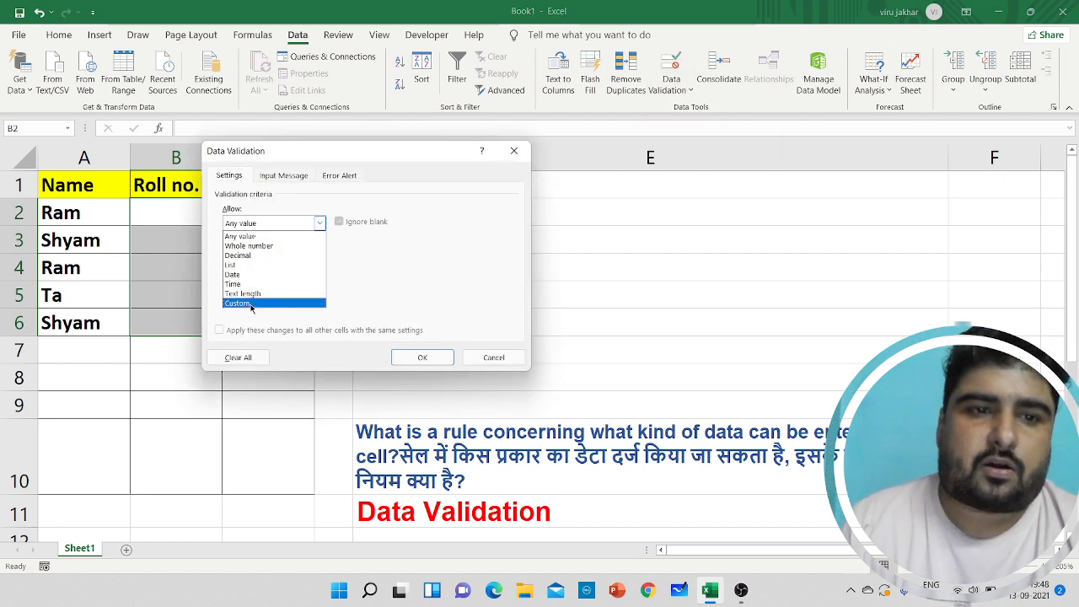
left_click(257, 245)
Set the whole number minimum to 1 and maximum to 50, and apply the rule to the Roll no. cells
left_click(265, 281)
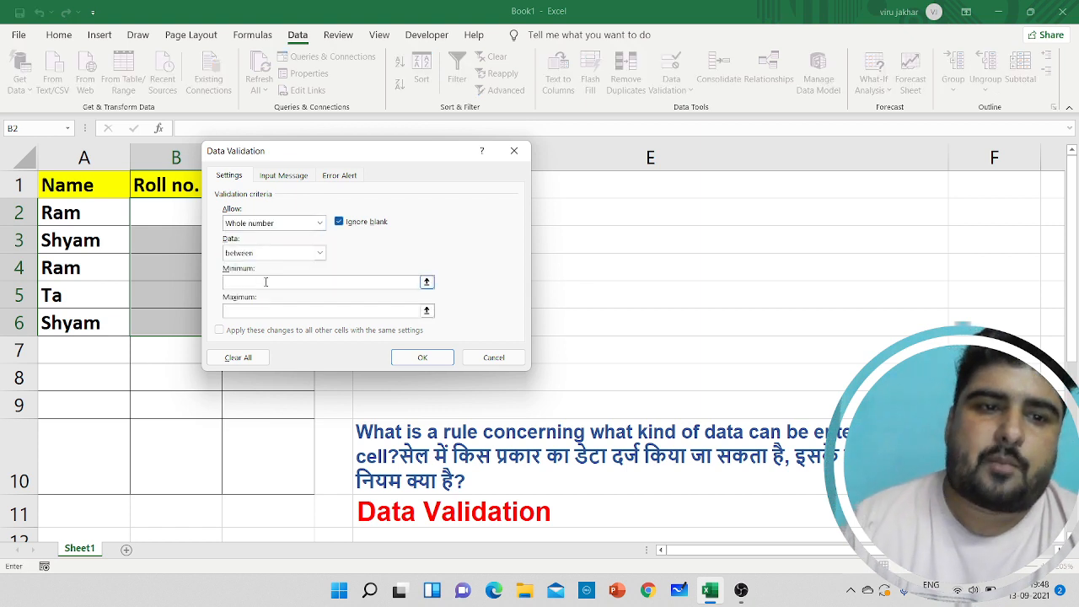
type("1")
key("Tab")
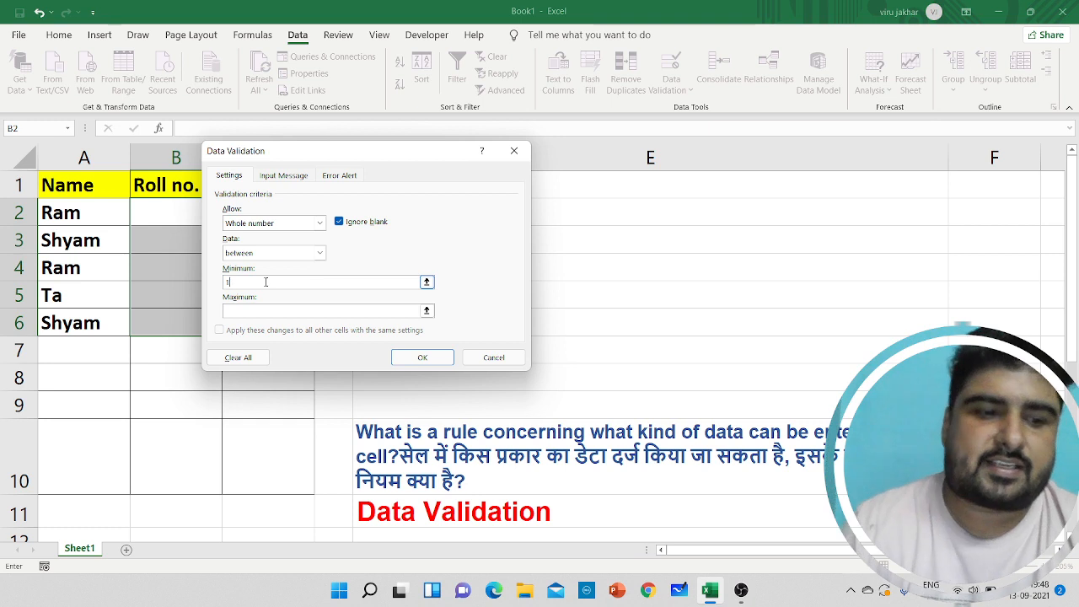
type("50")
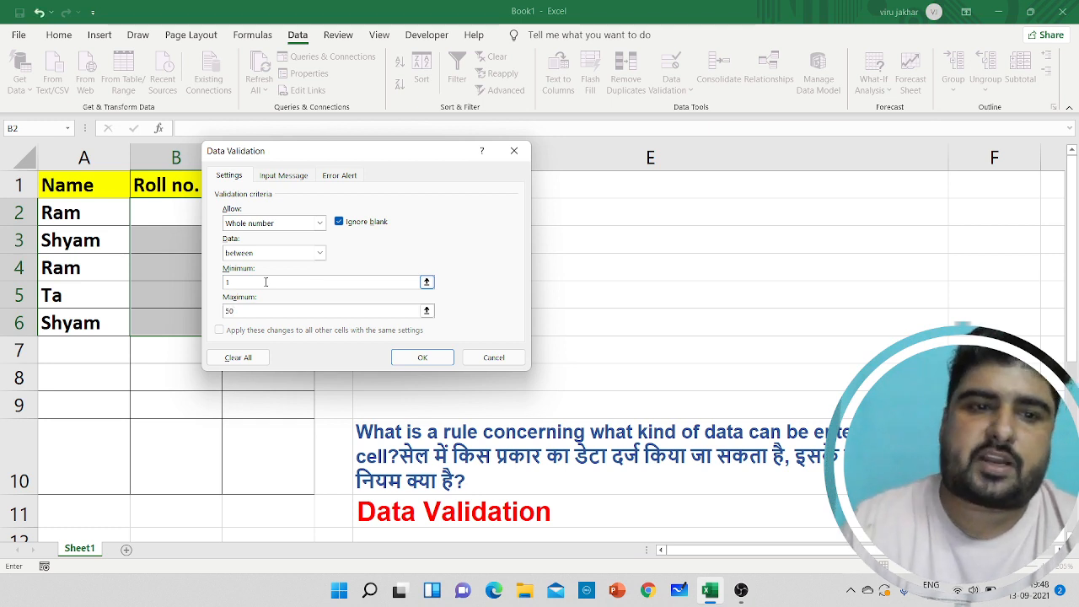
left_click(422, 358)
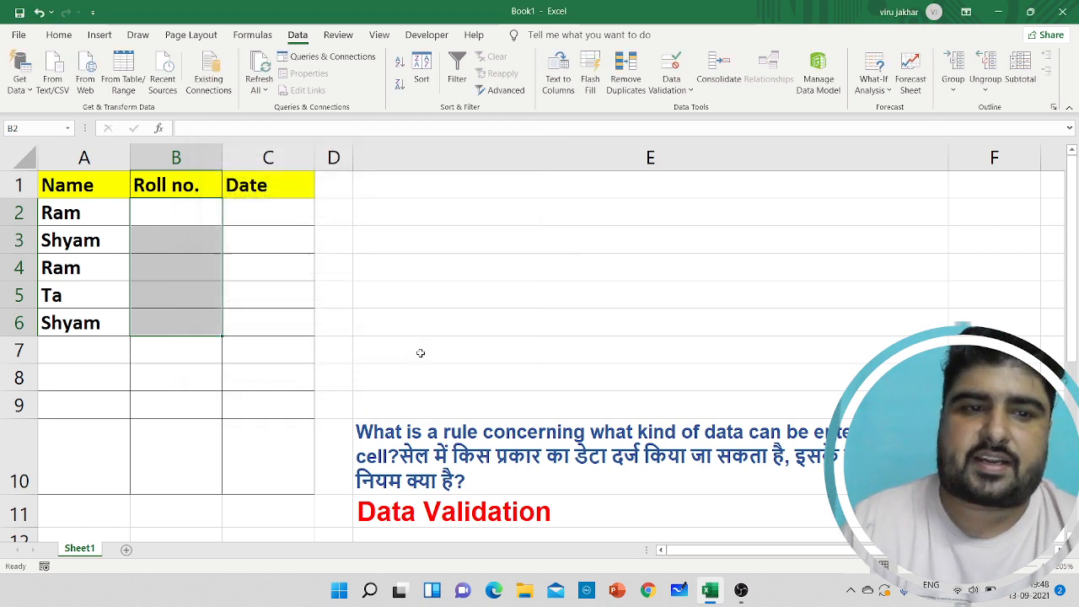
Enter the roll numbers 1, 20 and 50 in B2, B3 and B4
left_click(188, 215)
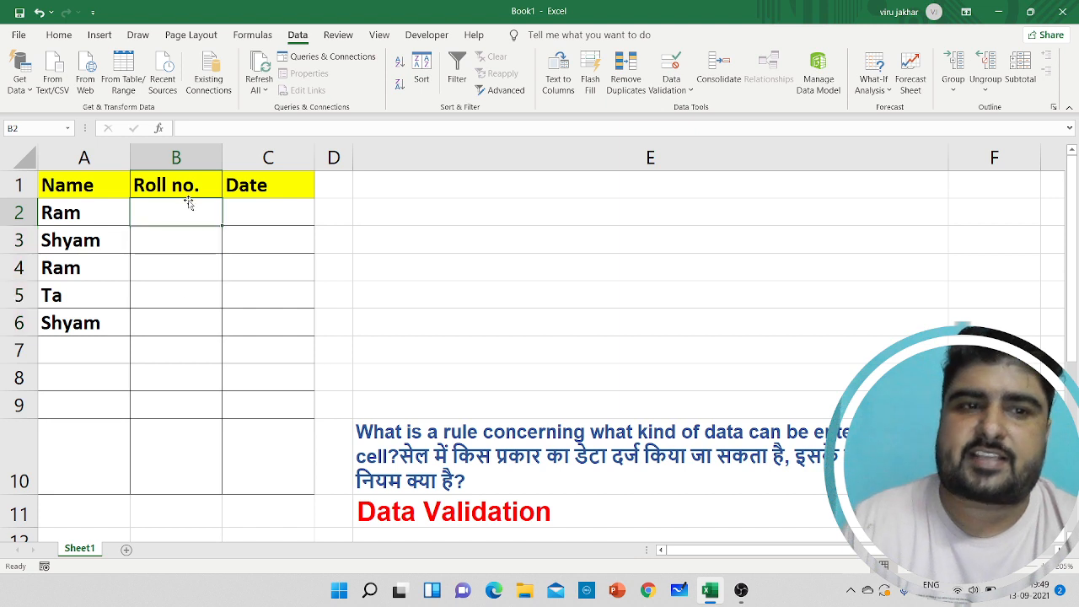
type("1")
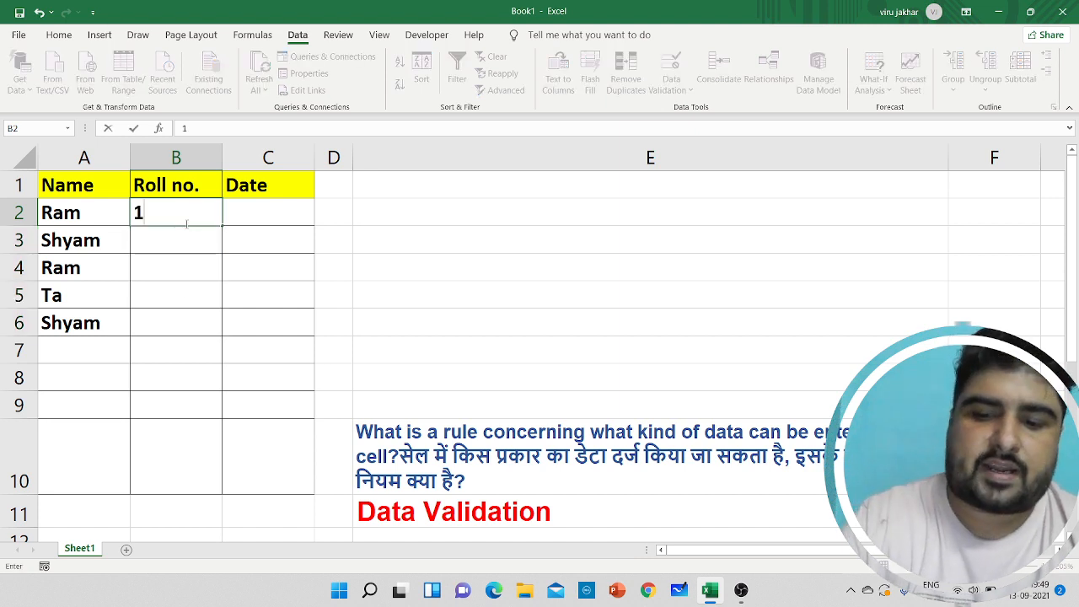
key("Return")
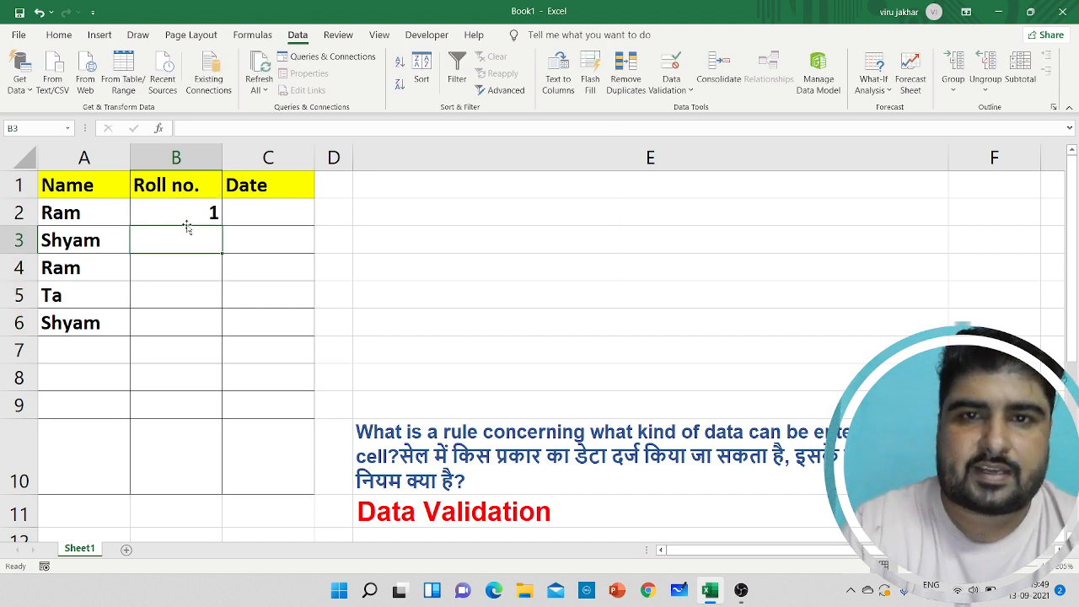
type("20")
key("Return")
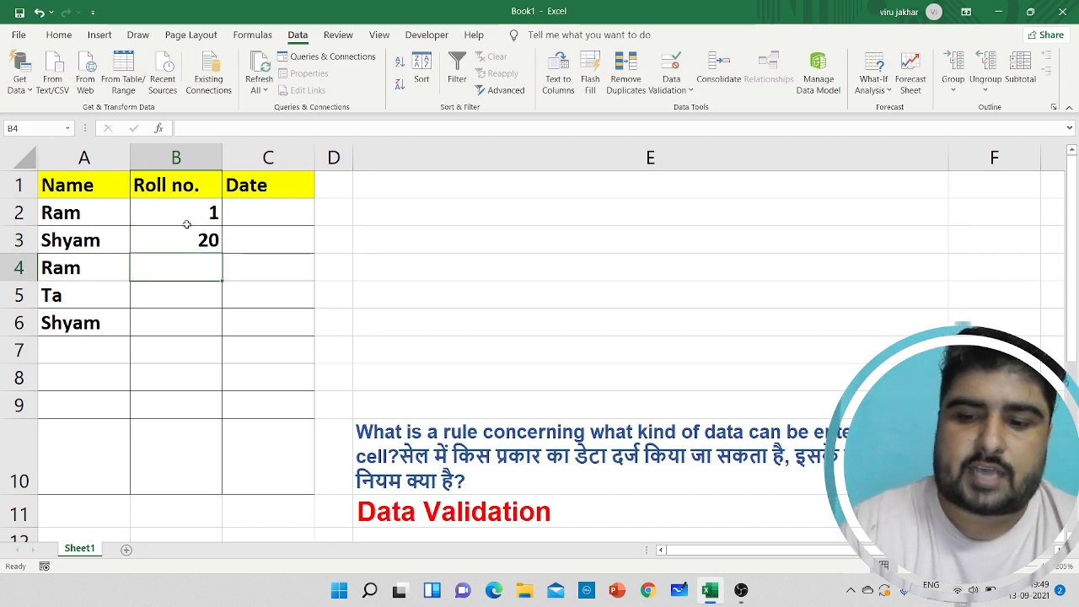
type("50")
key("Return")
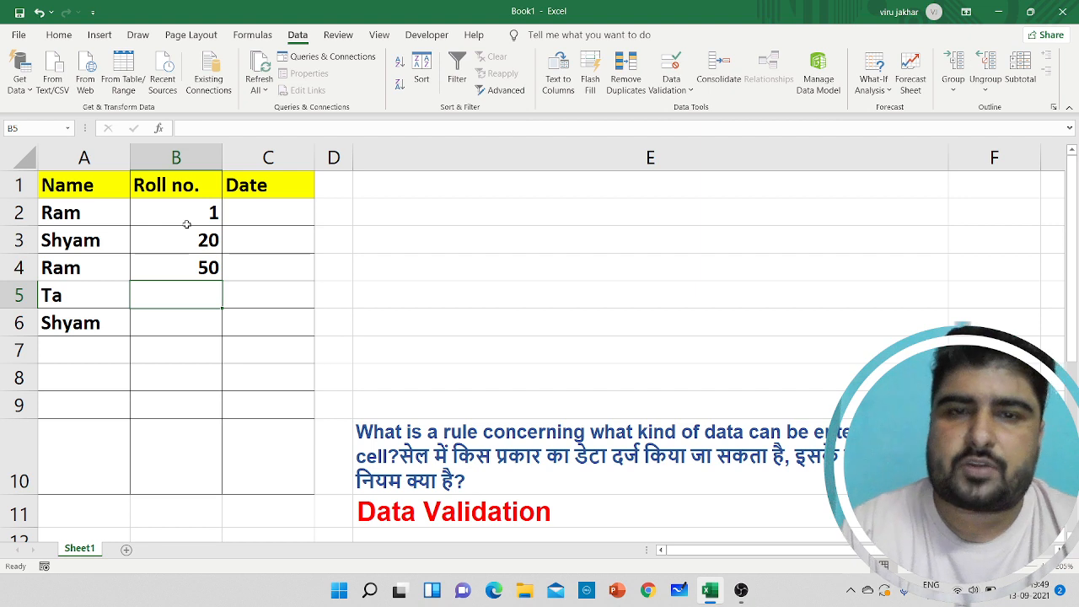
Try to enter roll number 51 in B5 to test the whole number rule, and return to editing the cell
type("51")
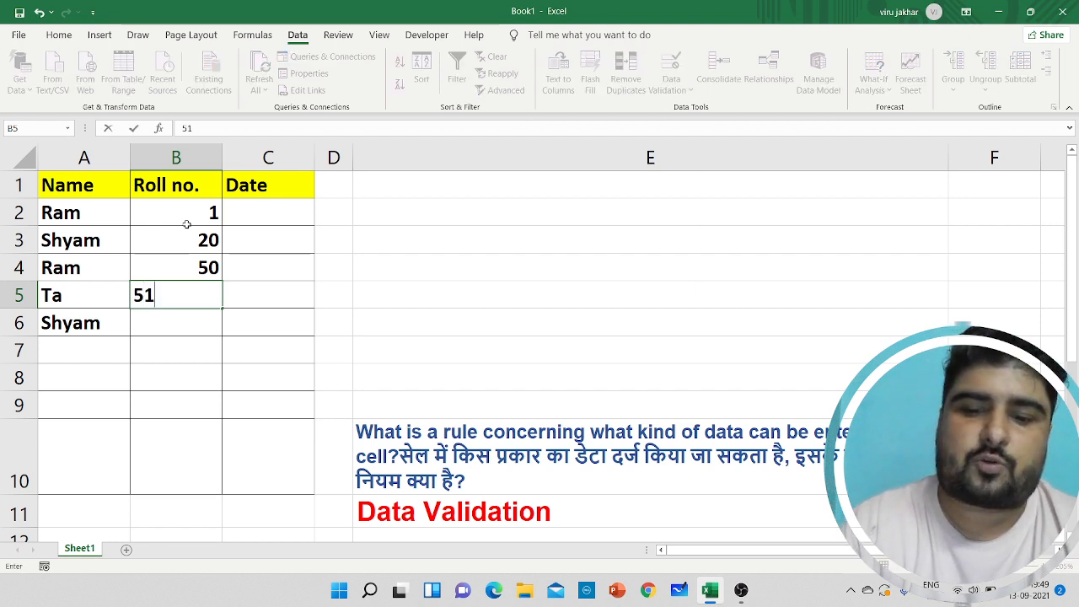
key("Return")
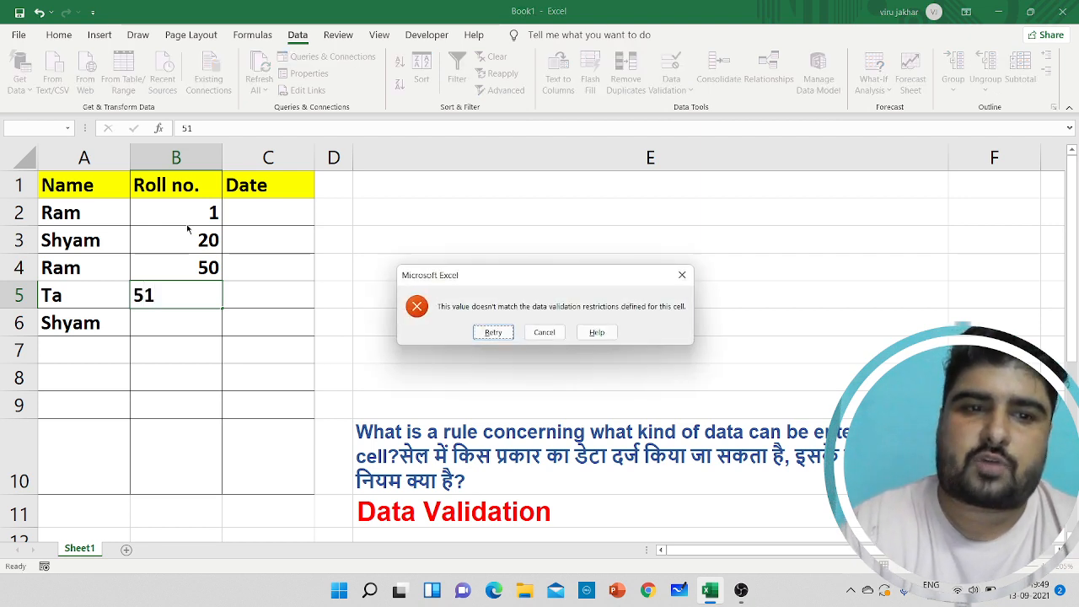
left_click_drag(497, 278, 187, 178)
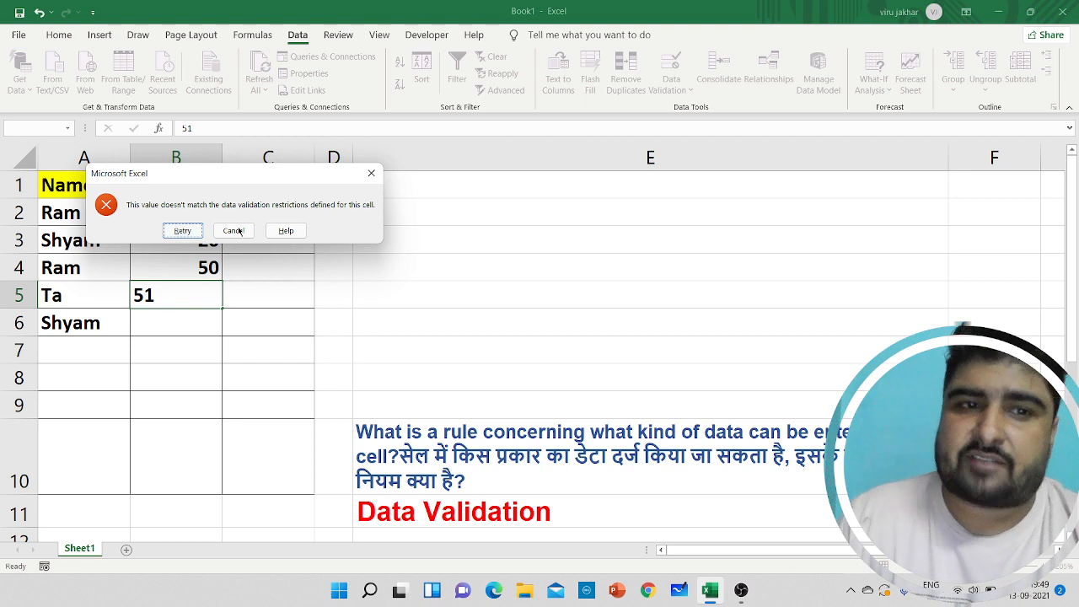
left_click(182, 231)
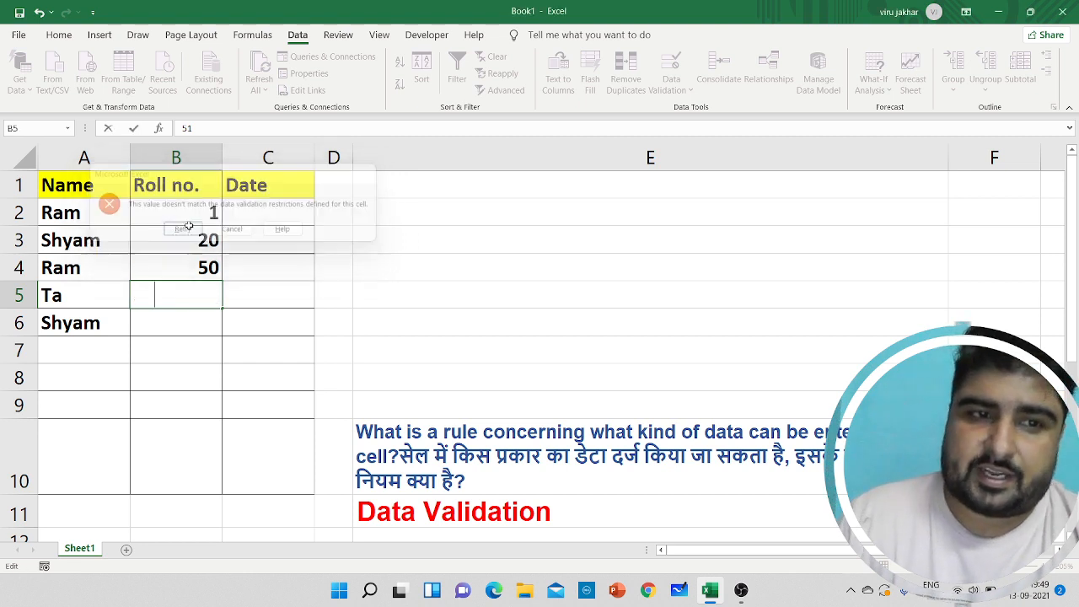
Clear the pending entry in B5 and enter roll number 40 instead
type("=")
key("Down")
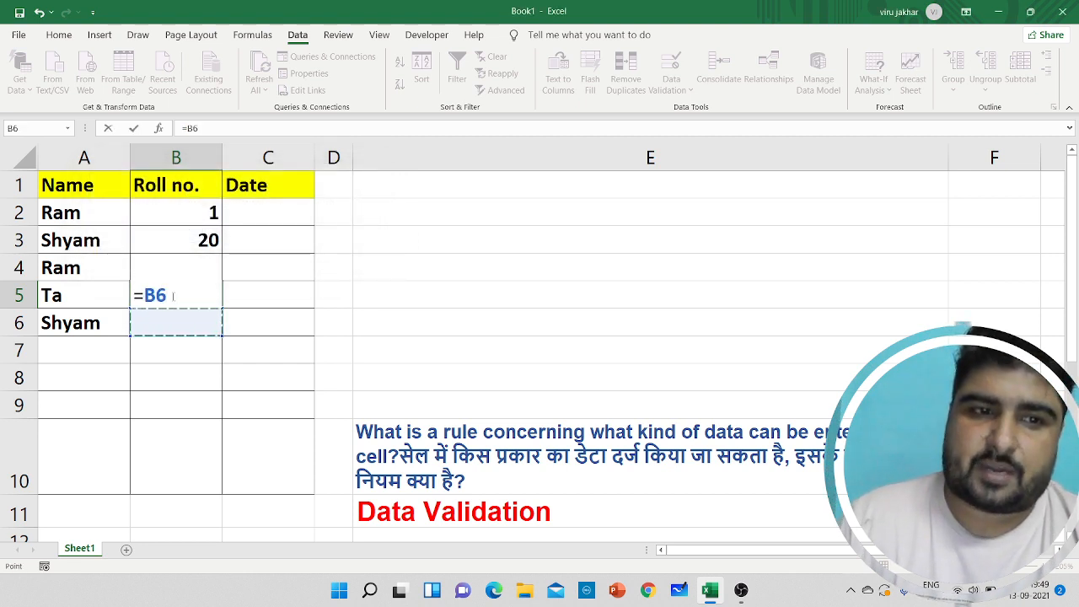
left_click_drag(177, 292, 123, 290)
key("BackSpace")
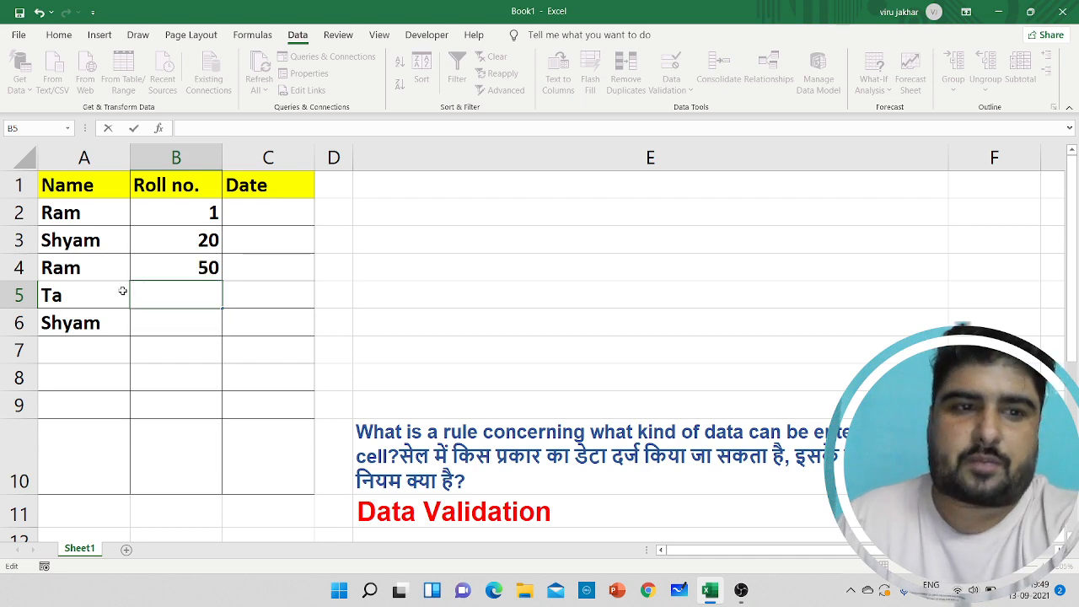
type("40")
left_click(182, 343)
left_click(176, 299)
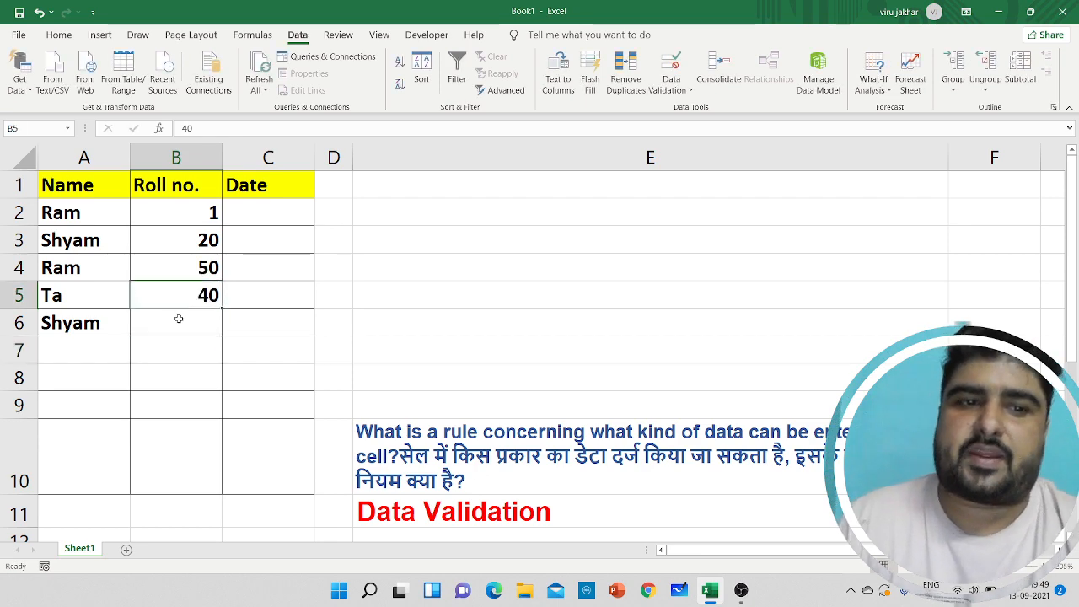
Extend the answer text in E11 below the question to read "Data Validation Rule"
left_click(182, 314)
scroll(413, 324, "down", 3)
scroll(419, 321, "up", 1)
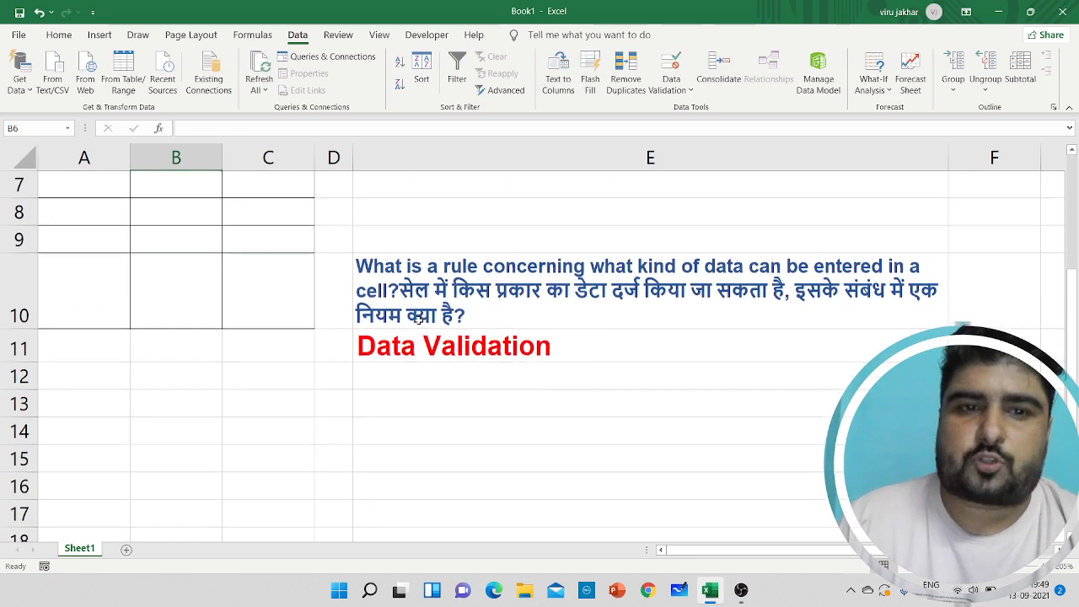
left_click(480, 274)
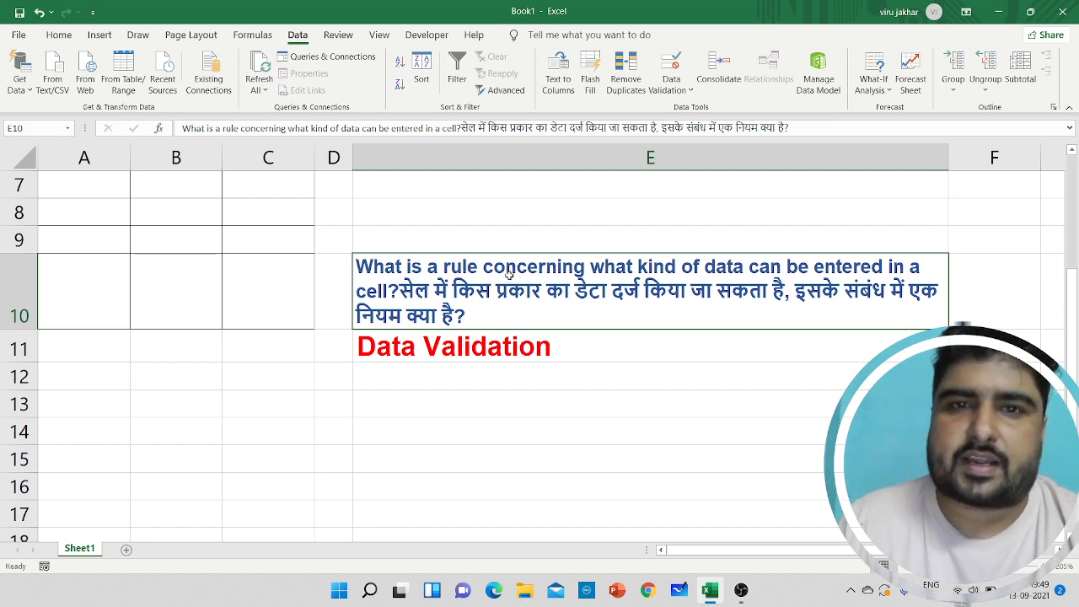
left_click(483, 349)
double_click(566, 343)
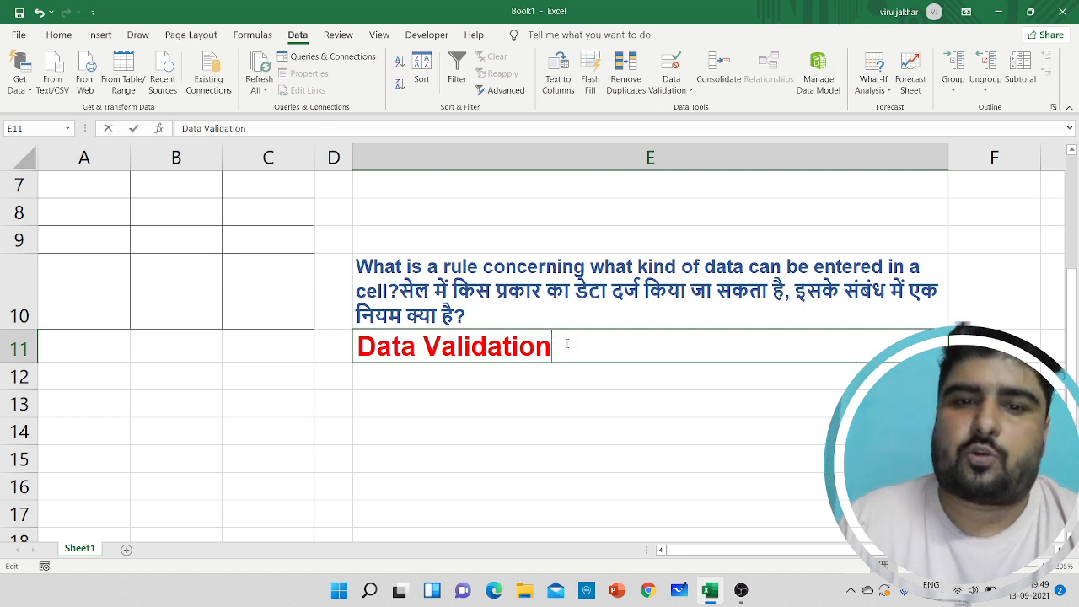
type("Rule")
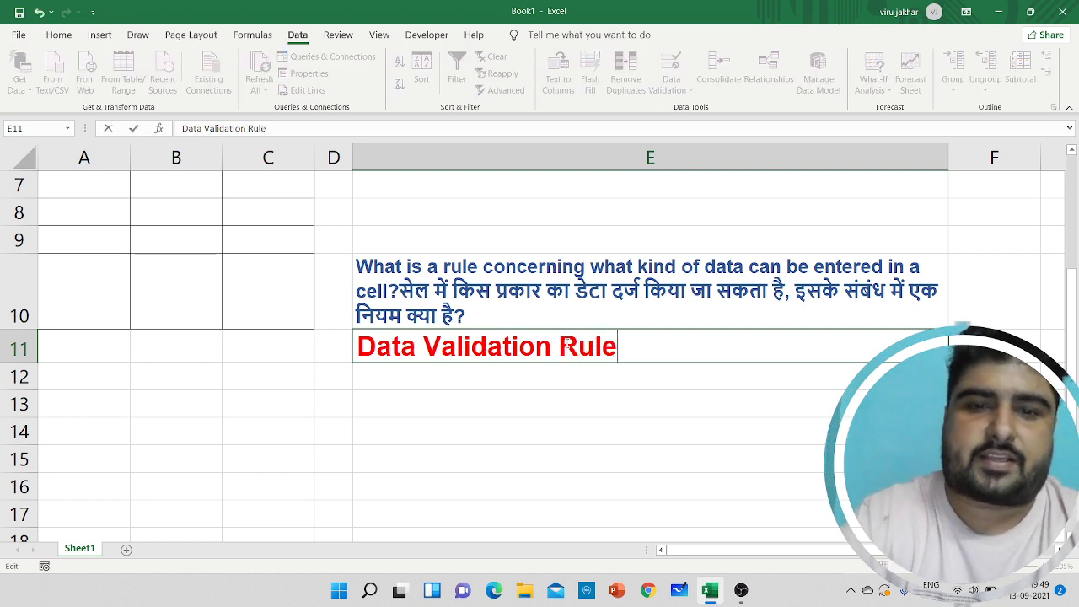
left_click(536, 374)
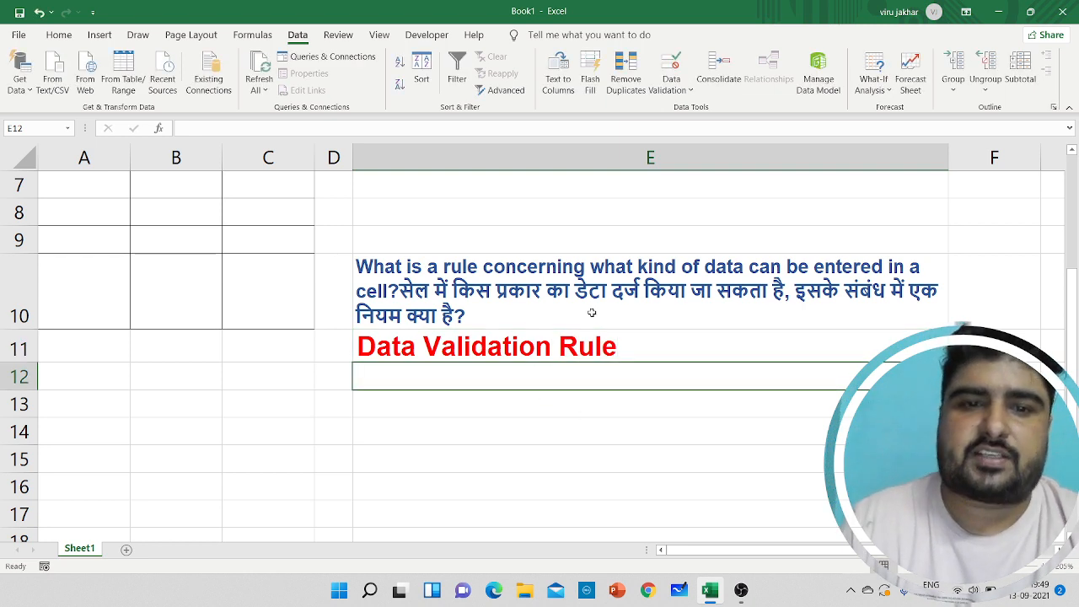
scroll(590, 313, "up", 2)
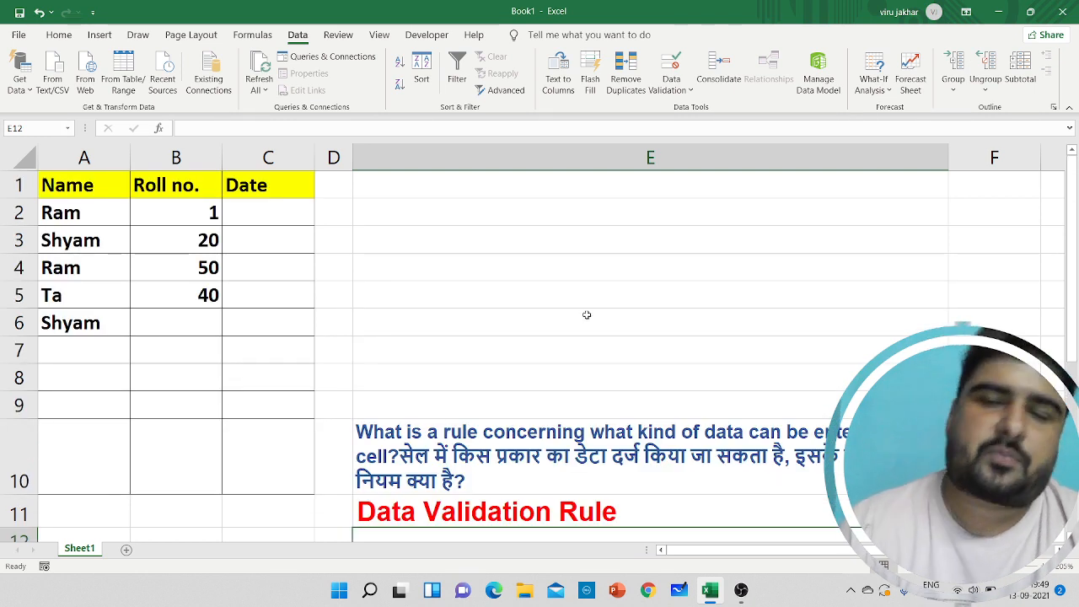
scroll(586, 314, "down", 3)
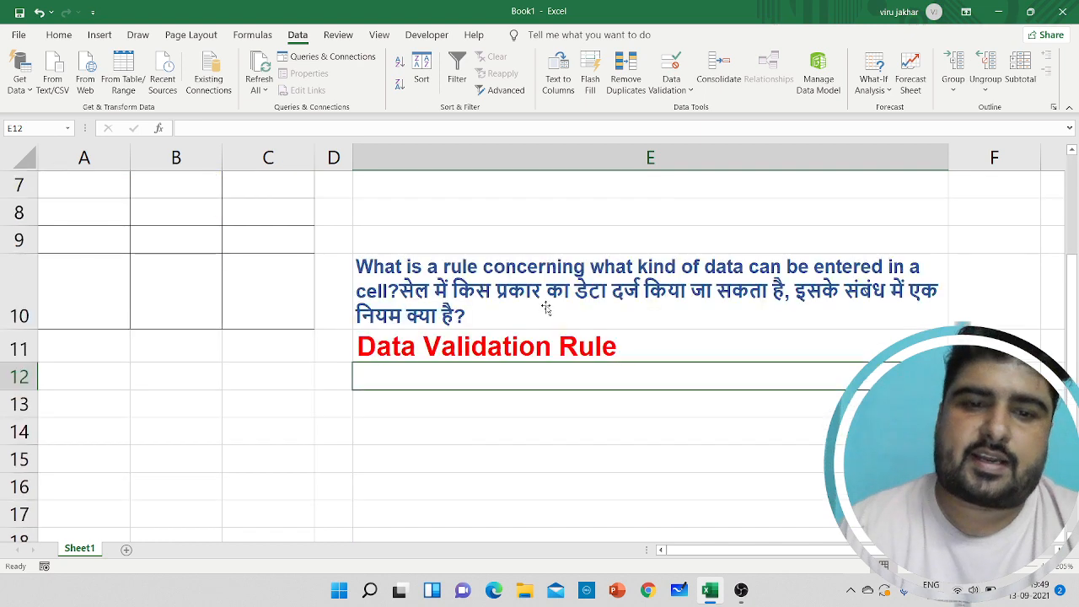
left_click(573, 196)
scroll(573, 196, "up", 1)
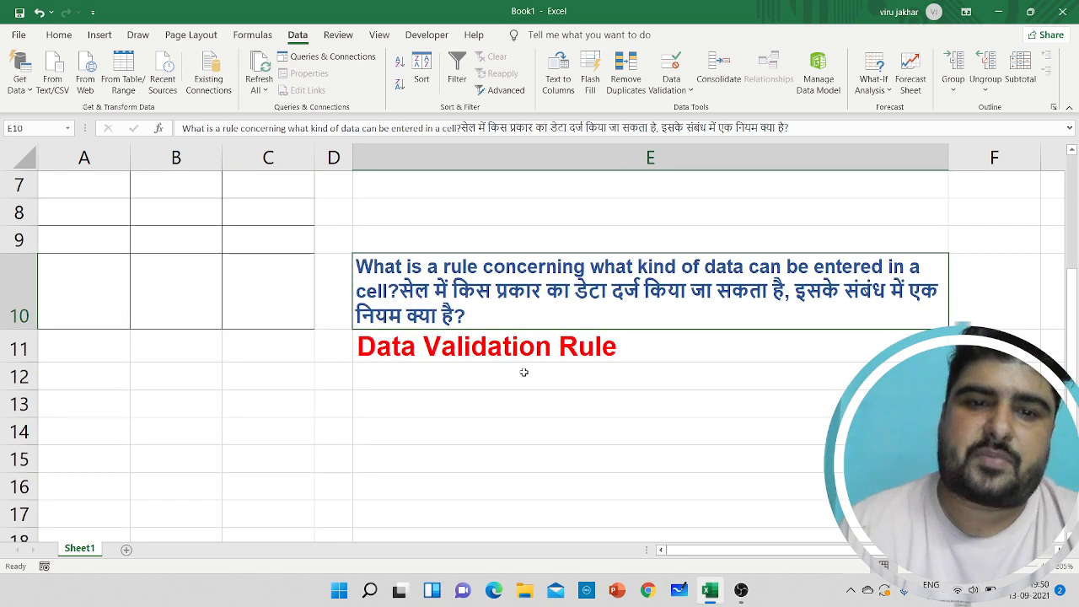
left_click(519, 357)
left_click(512, 374)
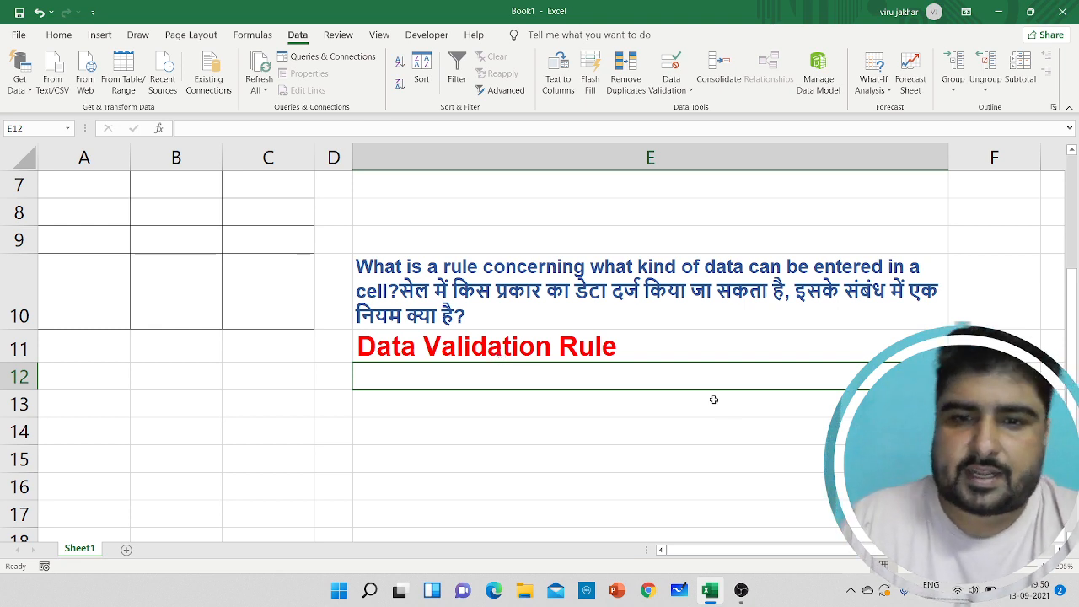
left_click(741, 589)
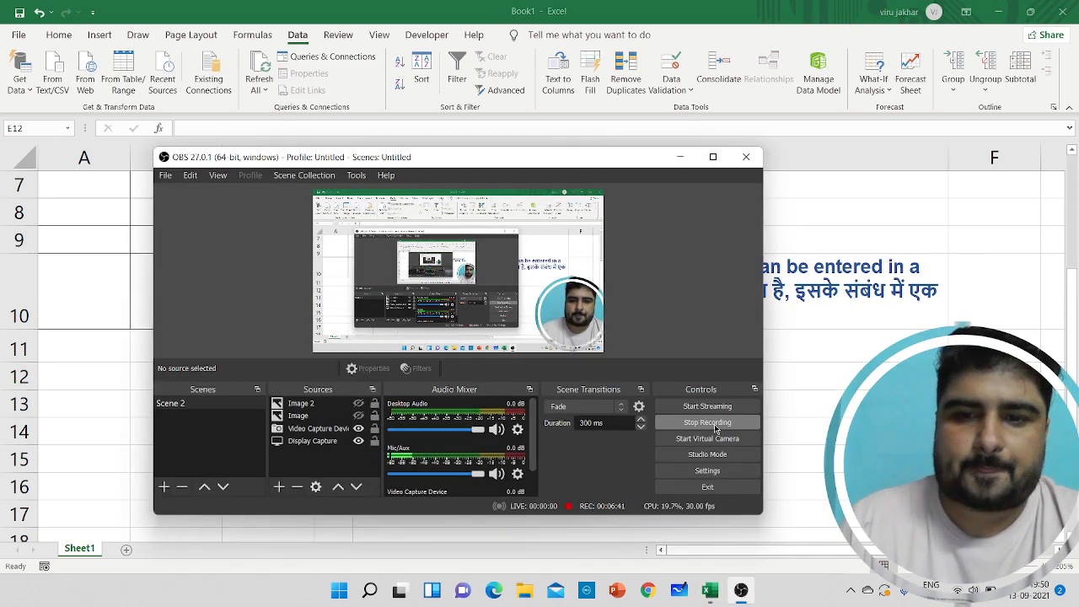